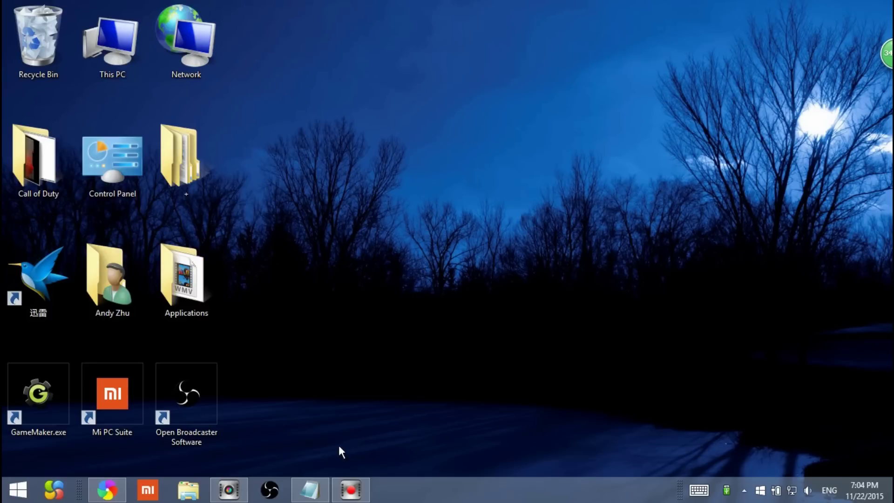
Open the Notepad notes and go through the 3DS warning and the DS emulator and NDS Pokemon games links
click(320, 480)
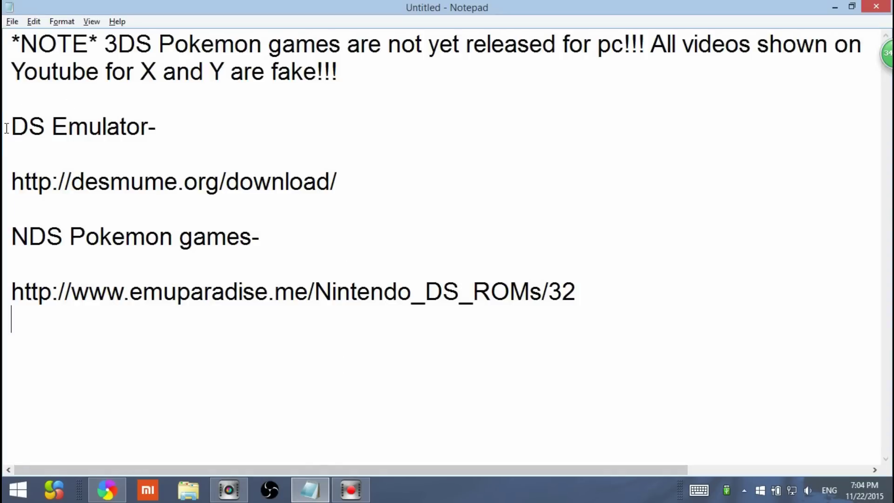
drag(7, 129, 618, 293)
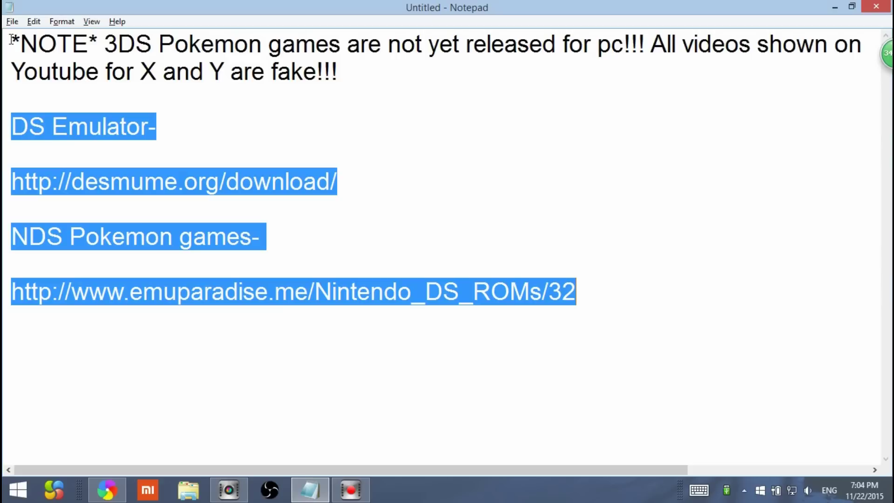
drag(12, 40, 713, 22)
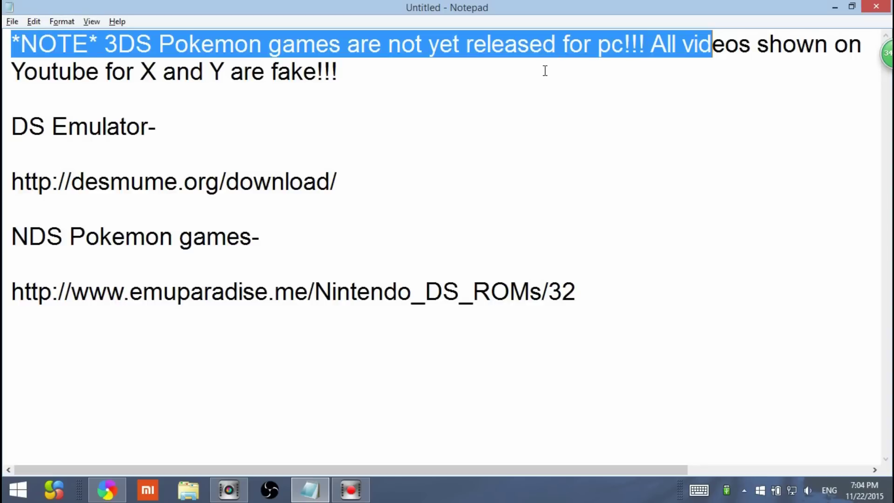
click(395, 80)
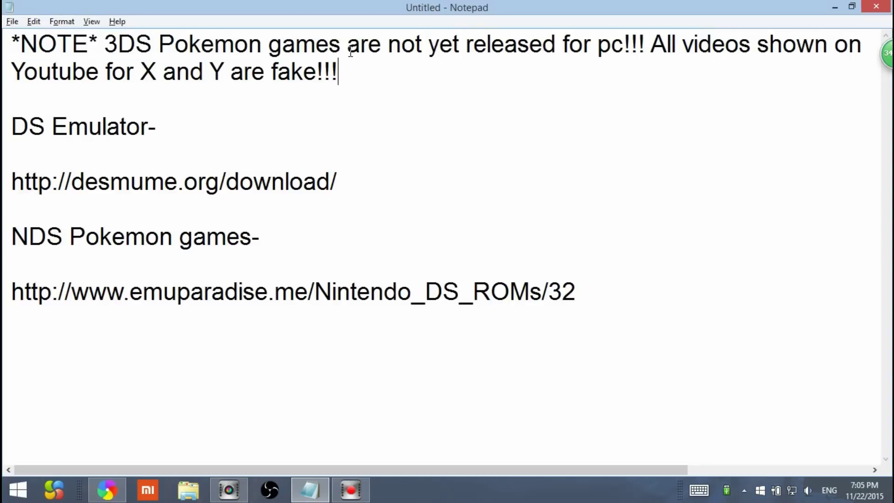
drag(348, 44, 514, 88)
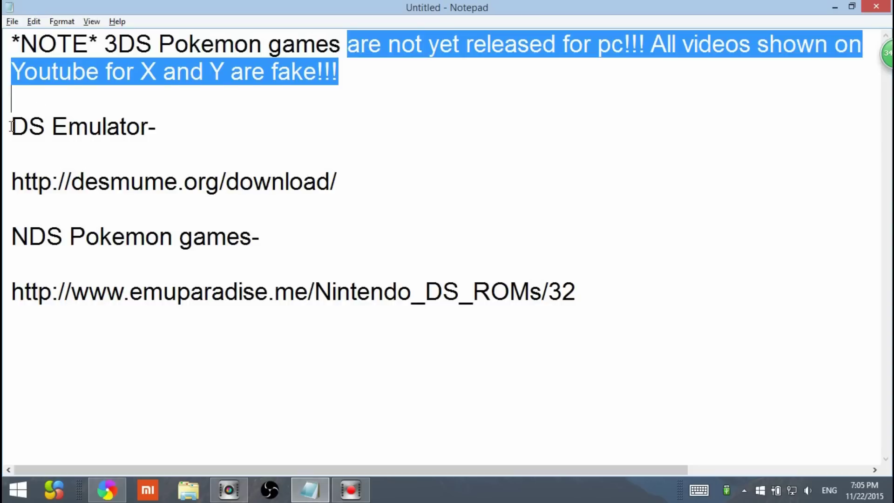
drag(8, 124, 606, 319)
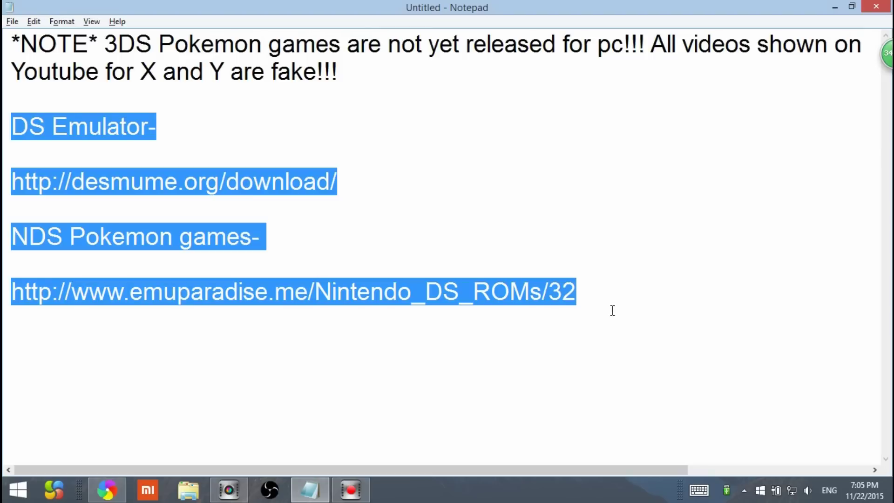
drag(605, 287, 6, 133)
click(9, 127)
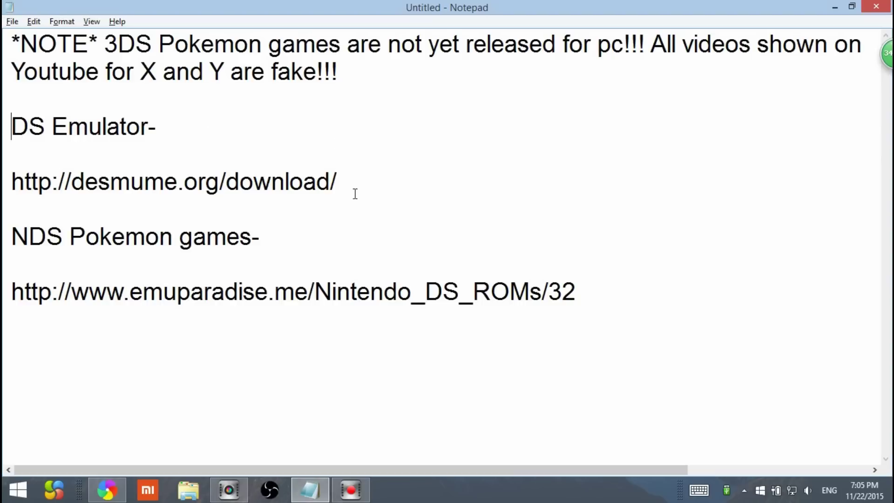
drag(347, 190, 9, 192)
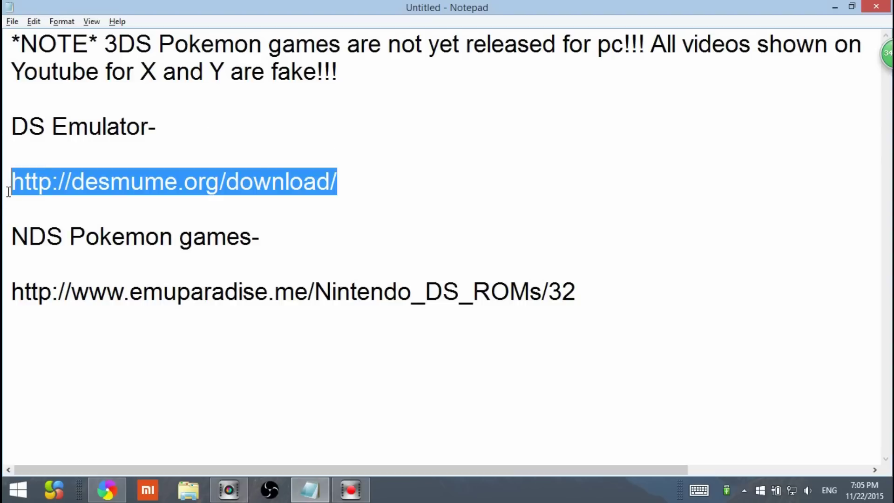
right_click(63, 182)
click(54, 222)
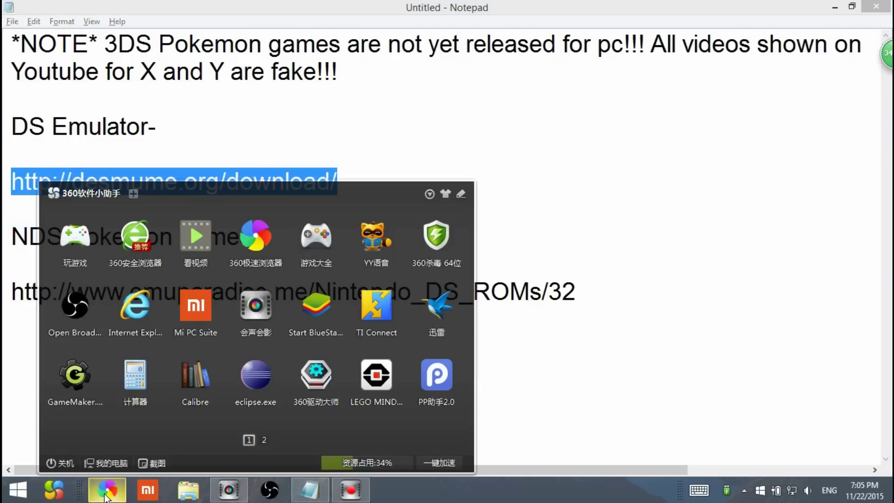
Switch to the 360 browser, replace the Pokemon Emerald tab with a new one, and load the copied DeSmuME download address
click(105, 495)
click(195, 9)
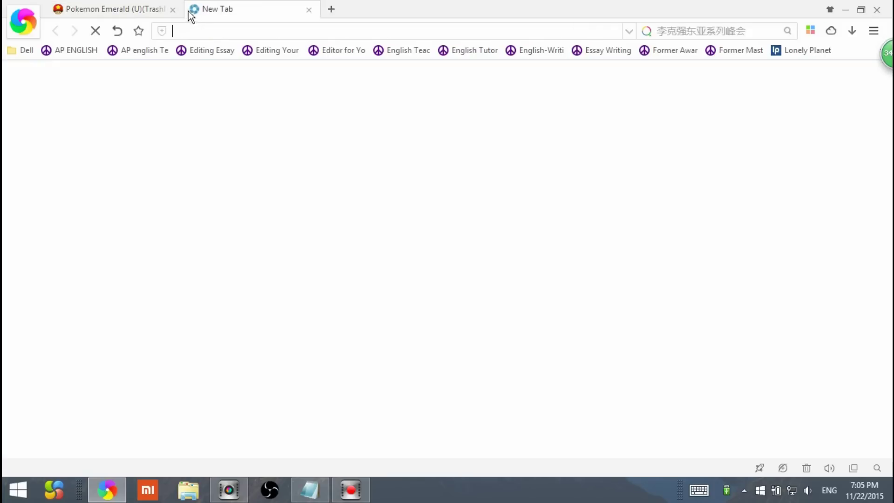
click(173, 9)
right_click(192, 31)
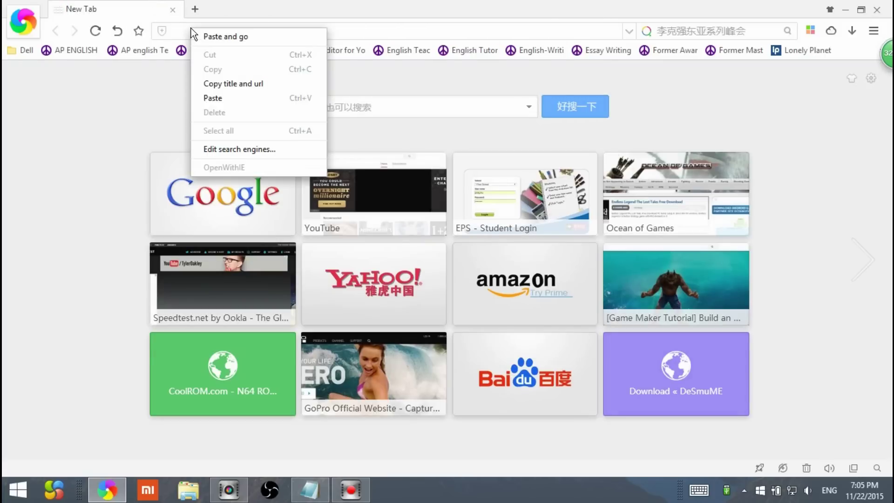
click(193, 95)
key(Return)
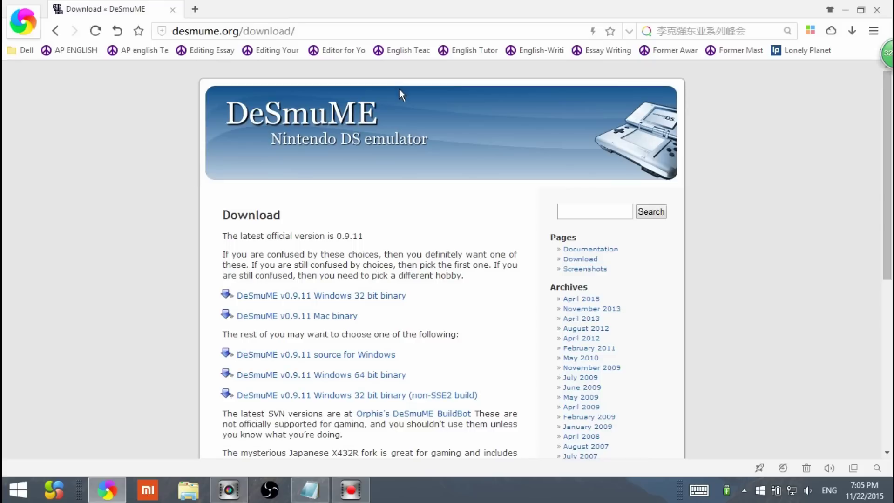
Download the DeSmuME v0.9.11 Windows 64 bit binary as desmume-0.9.11-win64.zip and show its download progress
scroll(373, 134, down, 1)
scroll(324, 139, up, 1)
scroll(531, 217, down, 1)
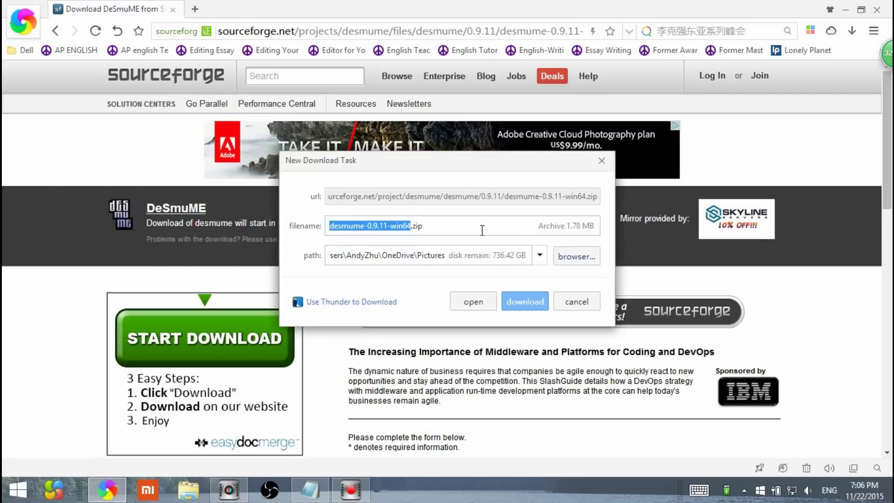
drag(482, 230, 270, 233)
click(497, 223)
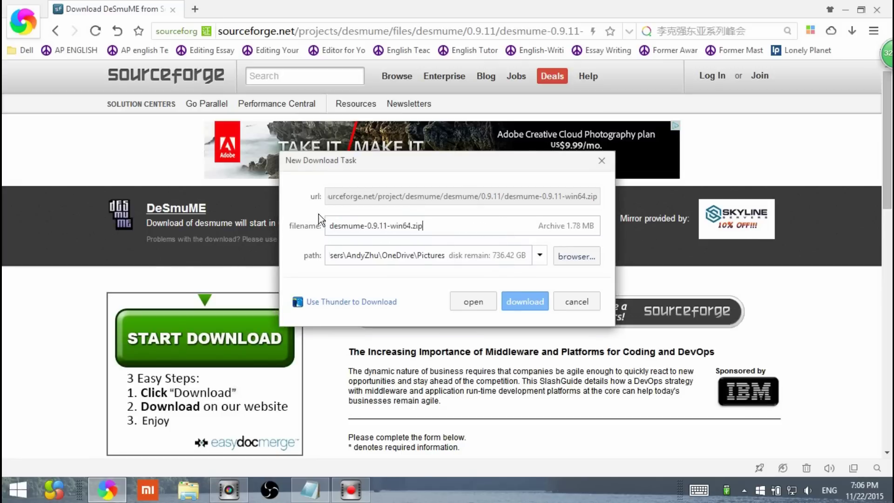
click(529, 303)
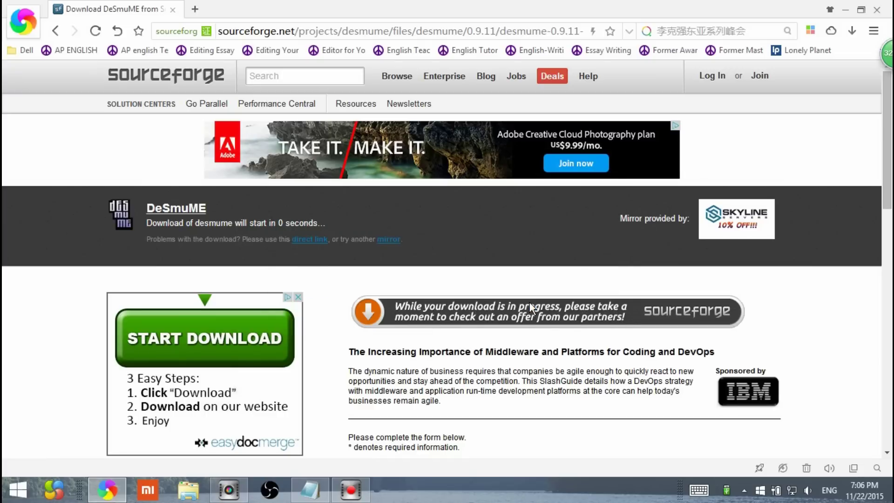
click(856, 35)
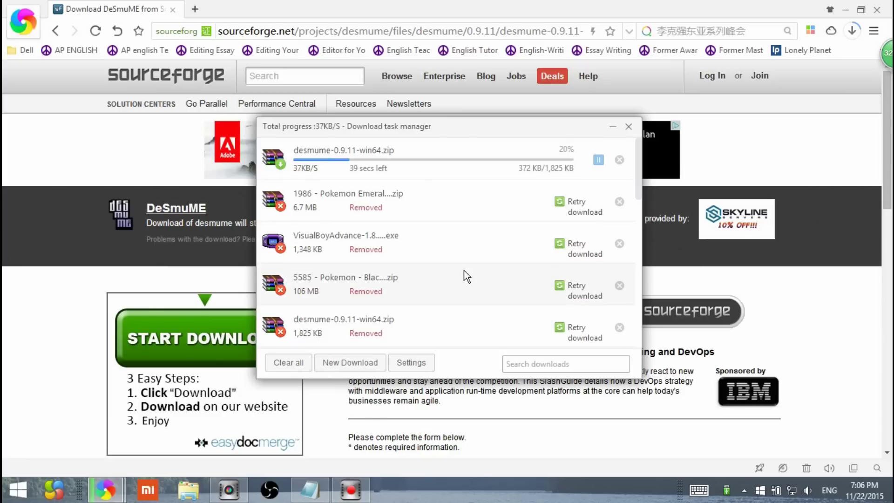
key(alt+Tab)
key(alt+Tab)
key(alt+Tab)
key(alt+Tab)
key(alt+Tab)
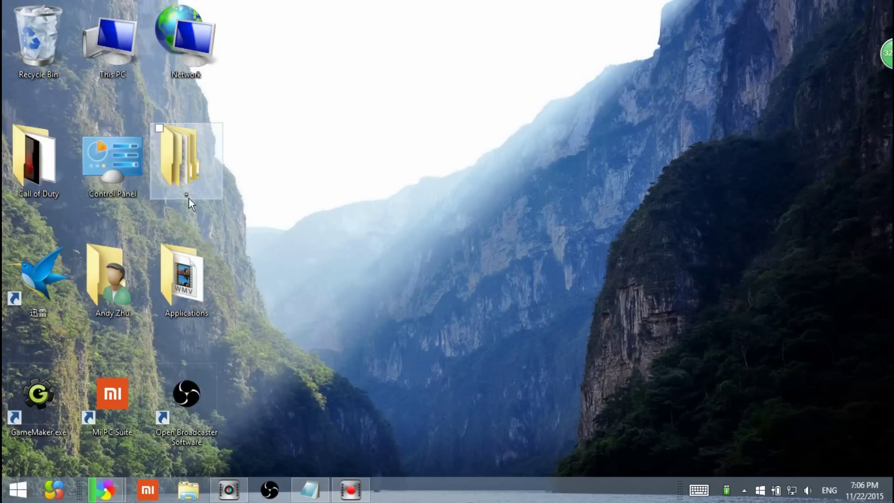
click(325, 497)
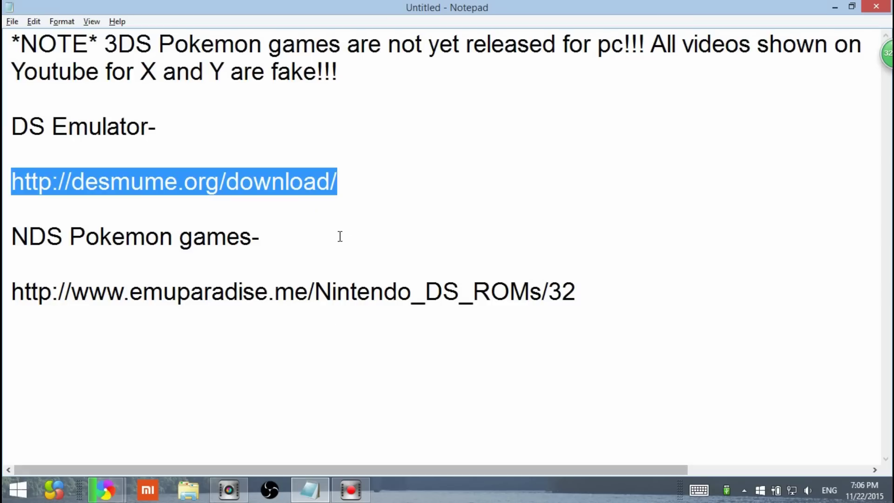
drag(658, 283, 9, 293)
right_click(59, 292)
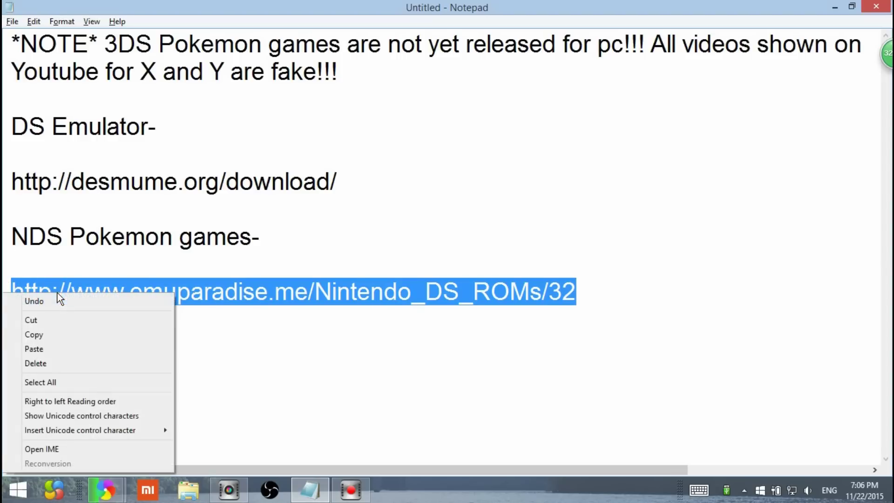
click(61, 332)
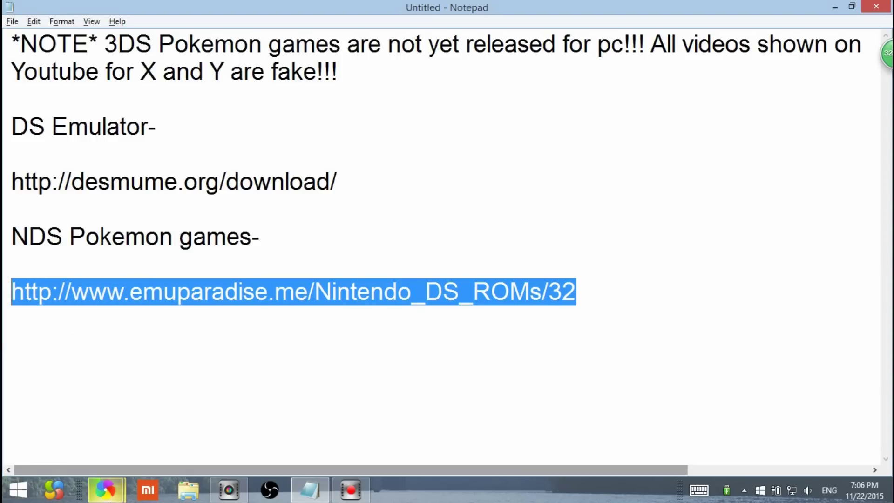
Load the copied Emuparadise address in a new 360 browser tab and close the DeSmuME download tab
mouse_move(105, 489)
click(84, 460)
click(194, 9)
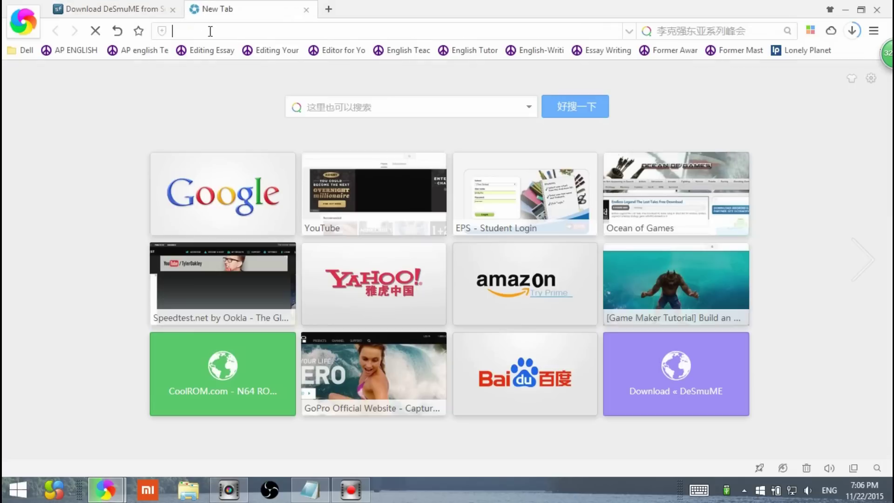
right_click(219, 30)
click(227, 102)
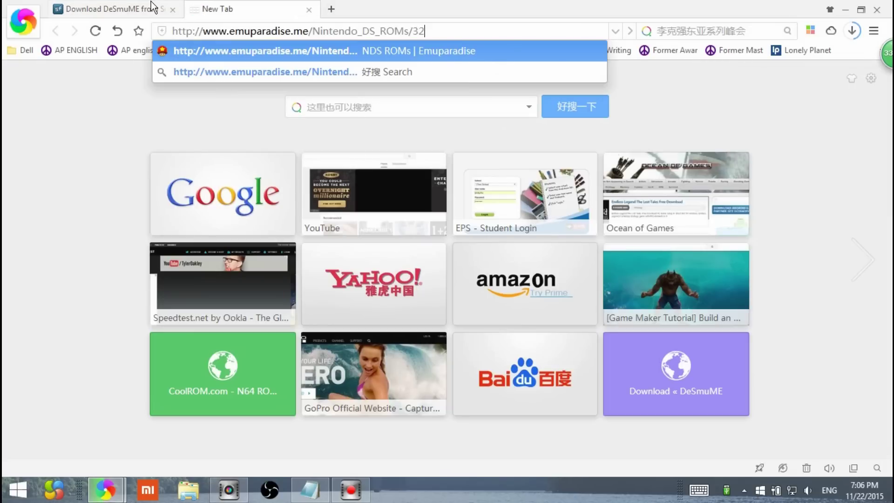
key(Return)
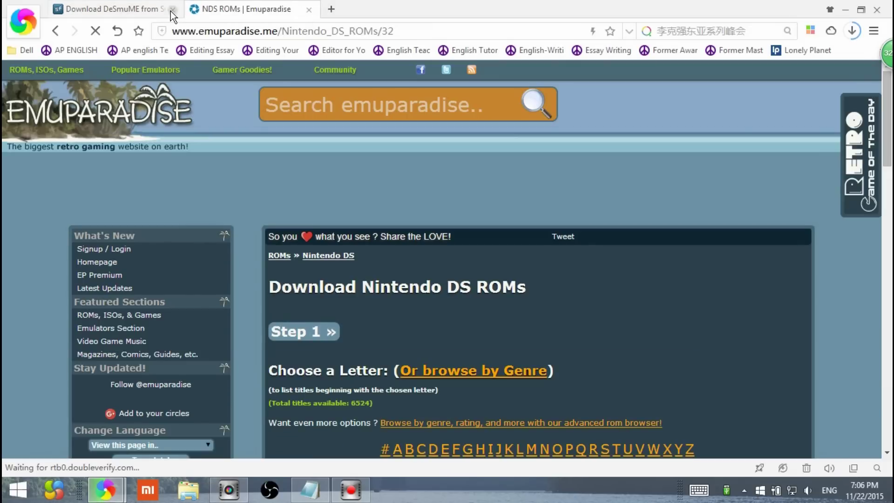
click(173, 9)
Open the page of Pokemon - Black Version (DSi Enhanced)(USA) (E) from the Most Downloaded NDS ROM recommendations
scroll(321, 199, down, 2)
scroll(391, 324, down, 5)
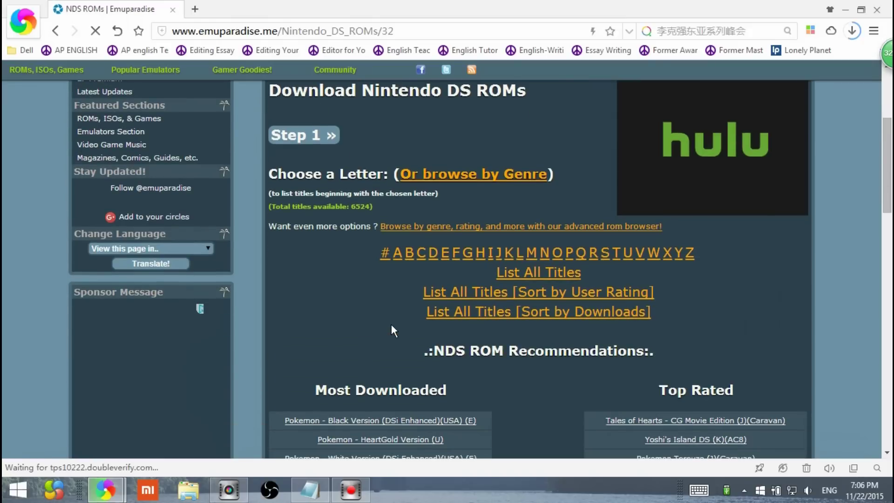
scroll(489, 303, down, 2)
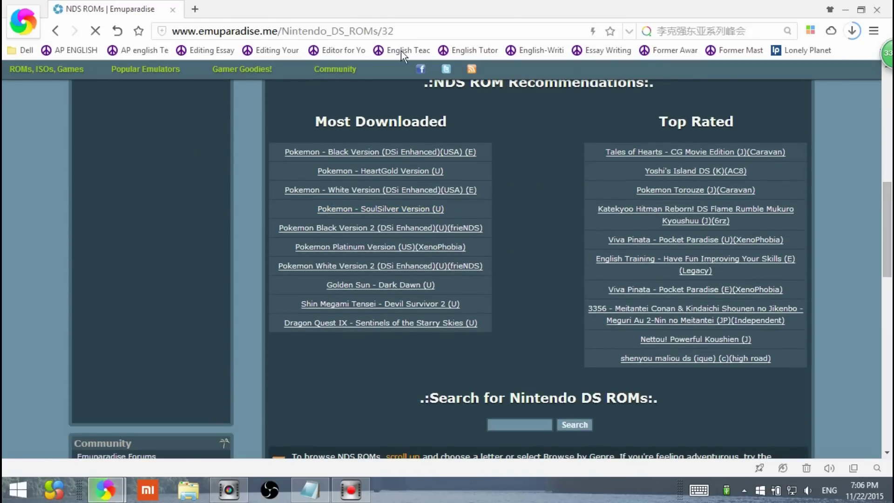
scroll(261, 235, up, 2)
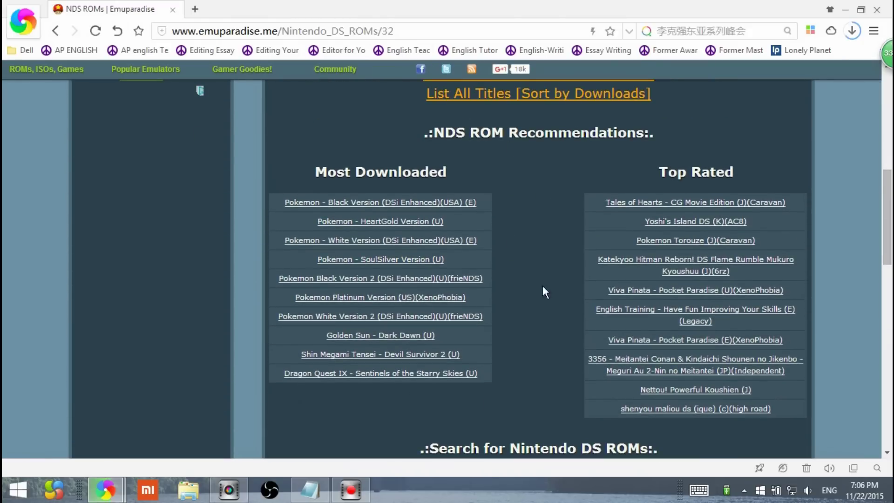
click(351, 209)
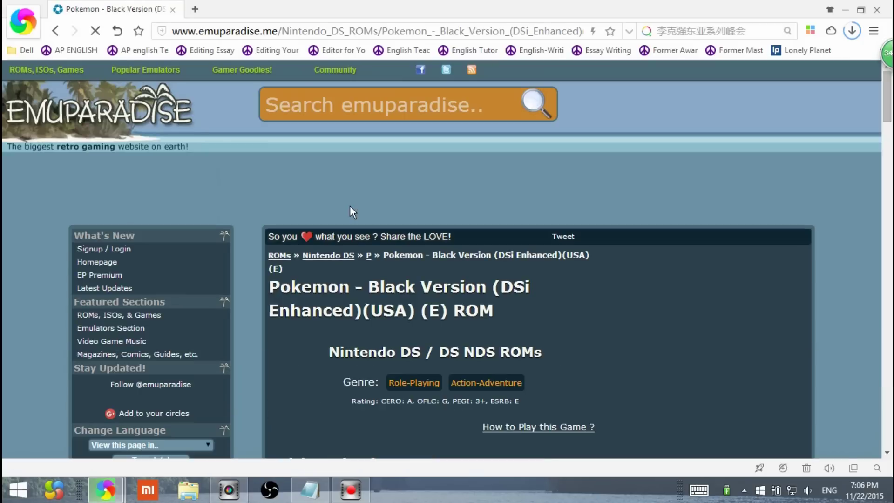
Jump to the Download Links section of the Pokemon Black Version page
scroll(314, 193, down, 5)
scroll(291, 242, down, 1)
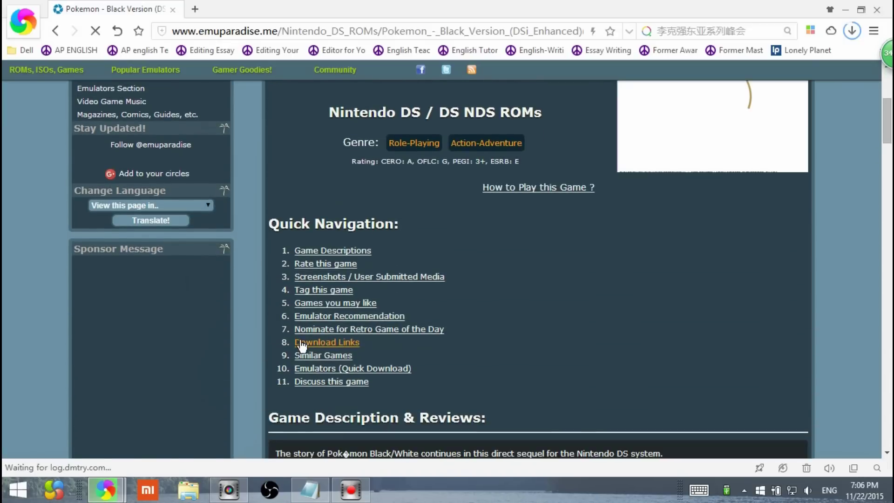
click(317, 343)
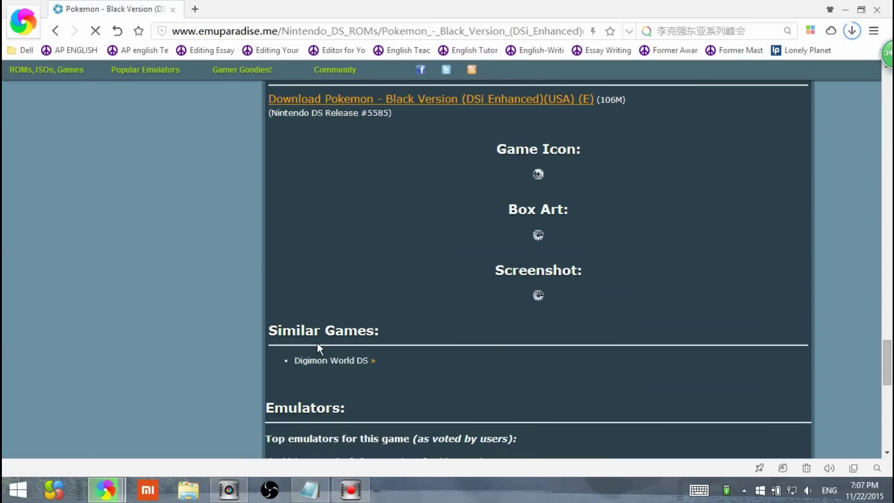
Open the direct download page for Pokemon - Black Version (DSi Enhanced)(USA) (E) and find its Direct Download section
scroll(334, 265, down, 3)
scroll(334, 267, down, 12)
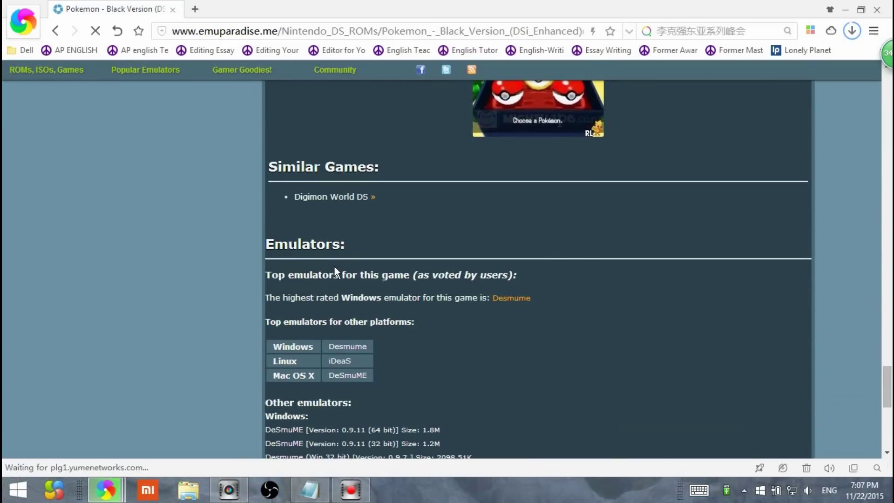
scroll(333, 265, up, 10)
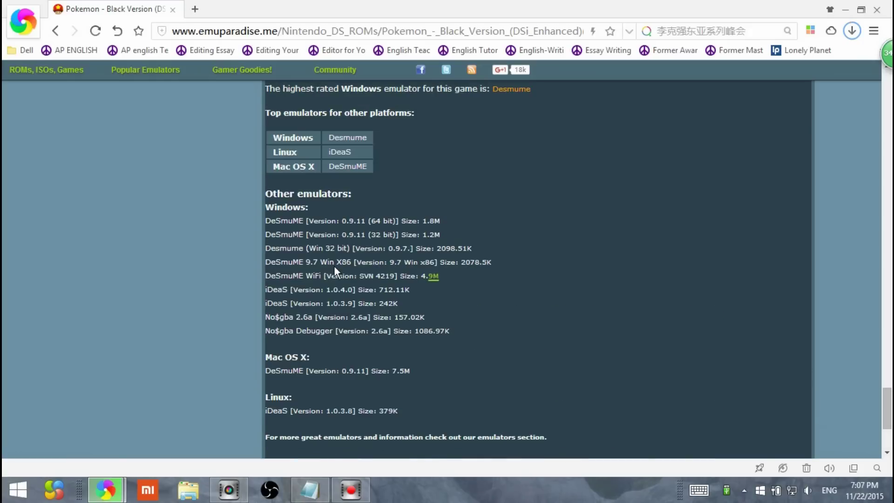
scroll(333, 266, up, 8)
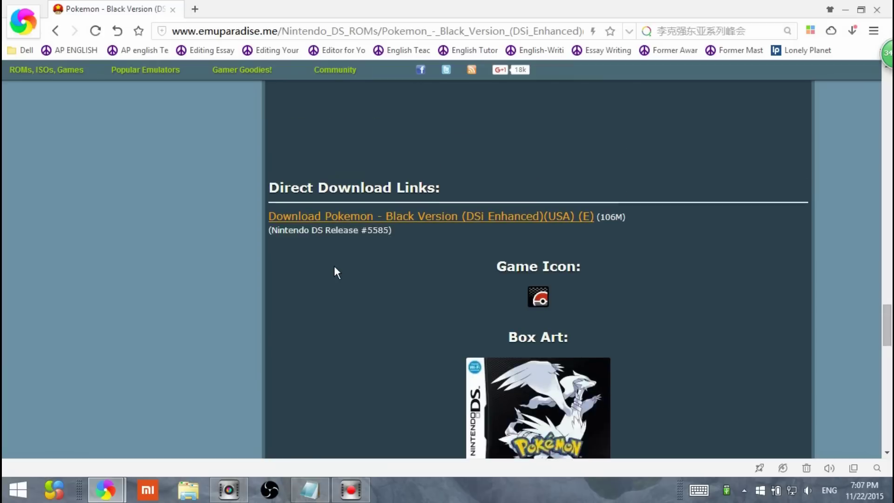
scroll(351, 235, down, 1)
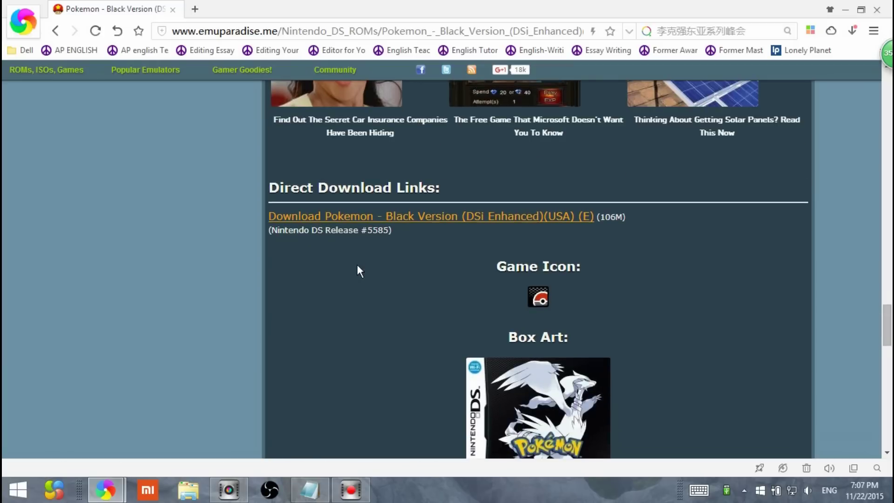
click(480, 217)
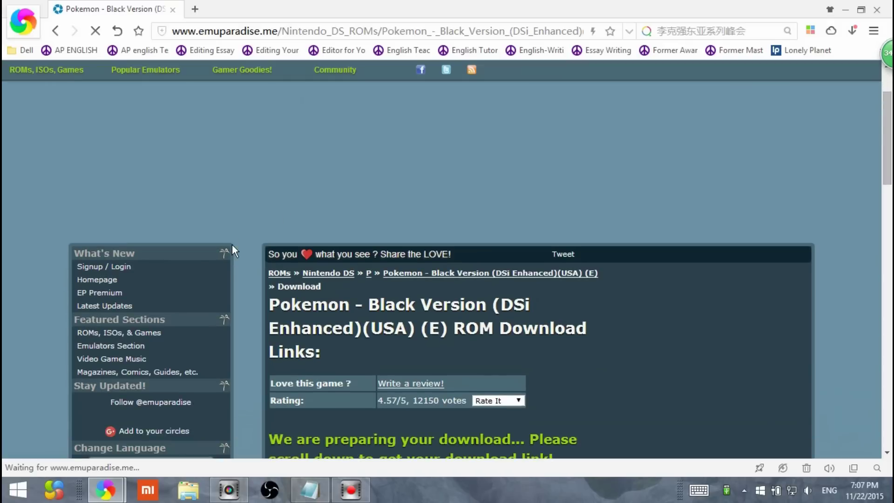
scroll(231, 244, down, 8)
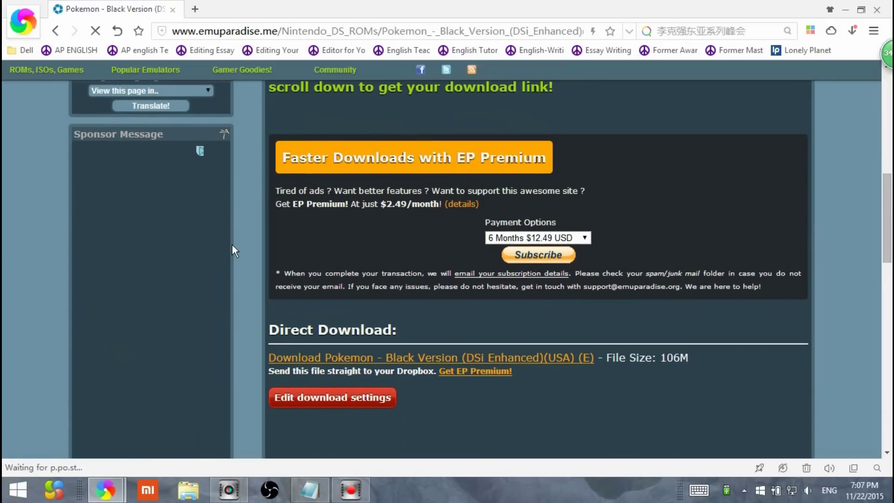
Download the Pokemon - Black Version (DSi Enhanced)(USA) (E) zip file to the Pictures folder
scroll(232, 245, down, 2)
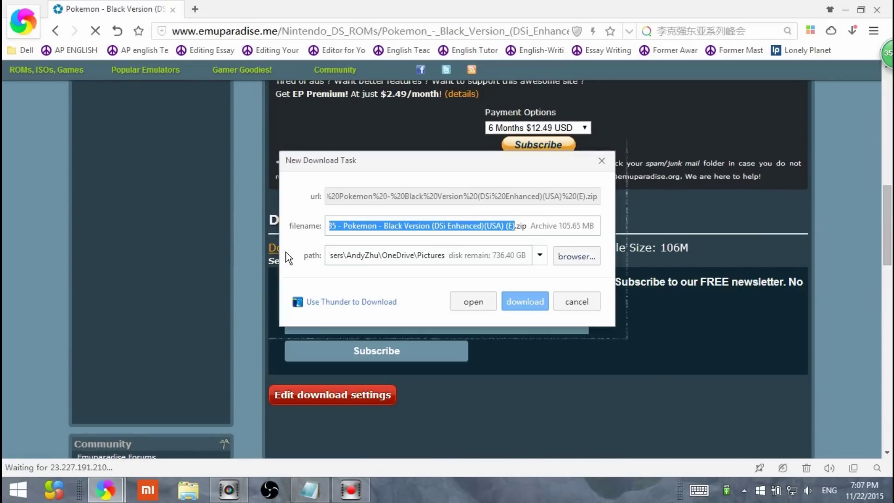
click(530, 303)
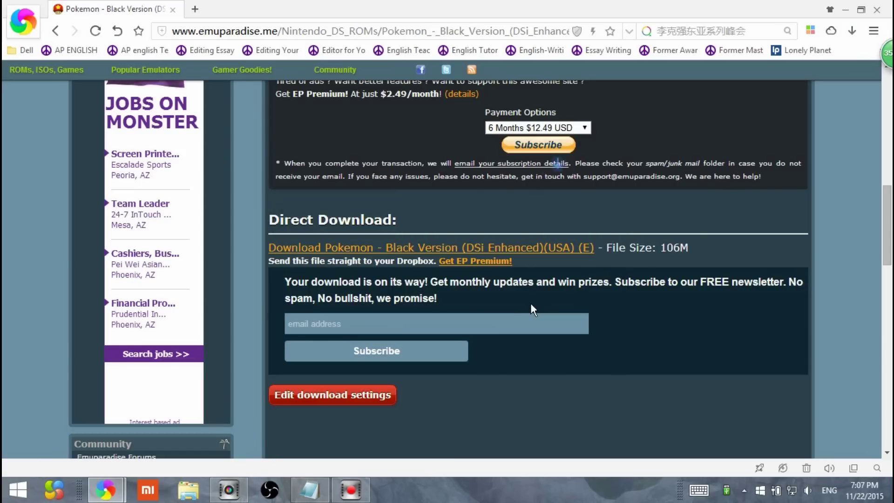
scroll(842, 213, up, 1)
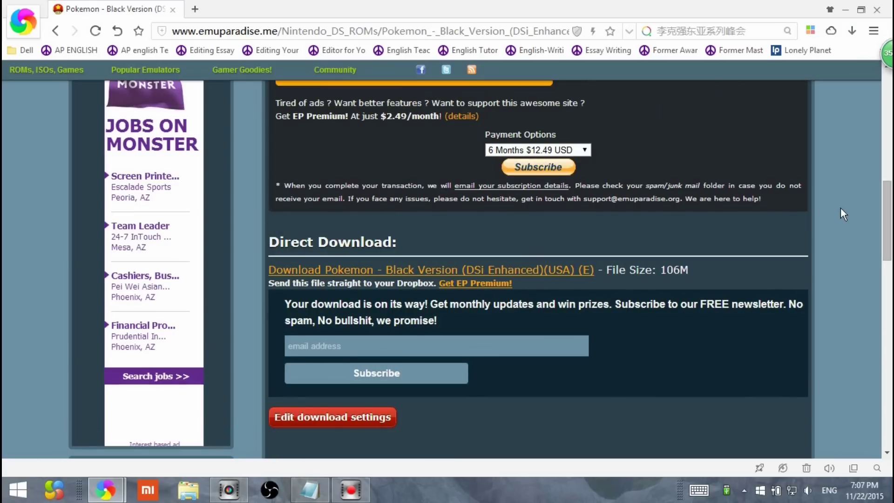
scroll(842, 213, up, 2)
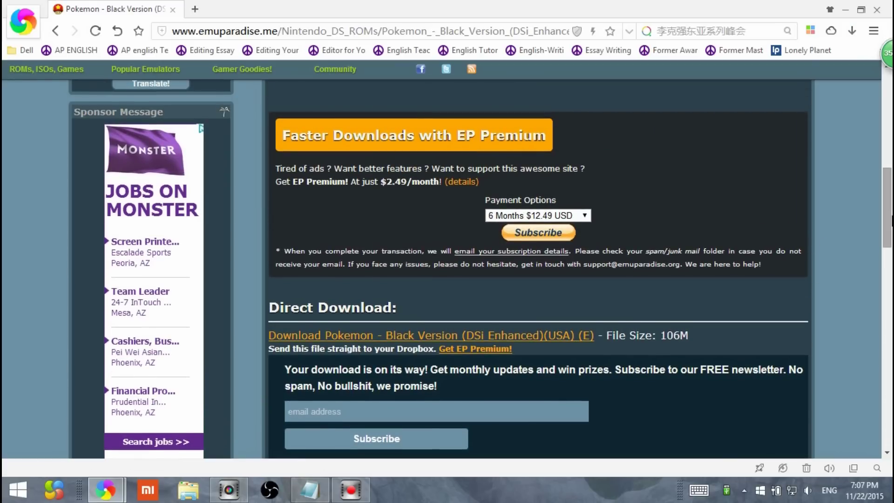
scroll(788, 256, down, 3)
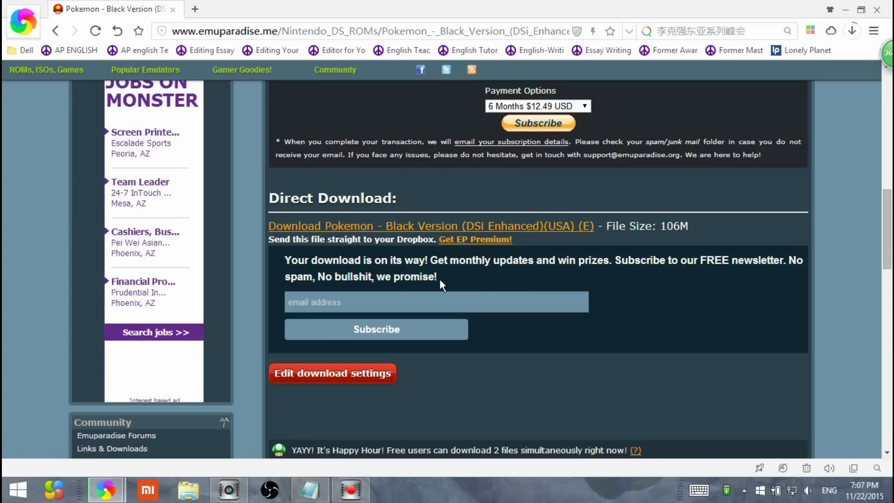
drag(439, 278, 316, 253)
click(703, 302)
Move desmume-0.9.11-win64.zip from its download folder to the desktop and minimize the open windows
click(857, 34)
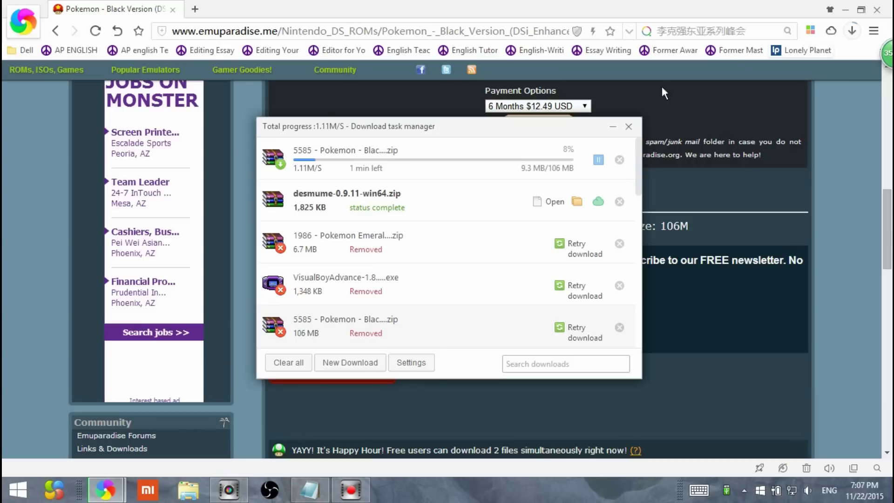
click(576, 201)
click(830, 109)
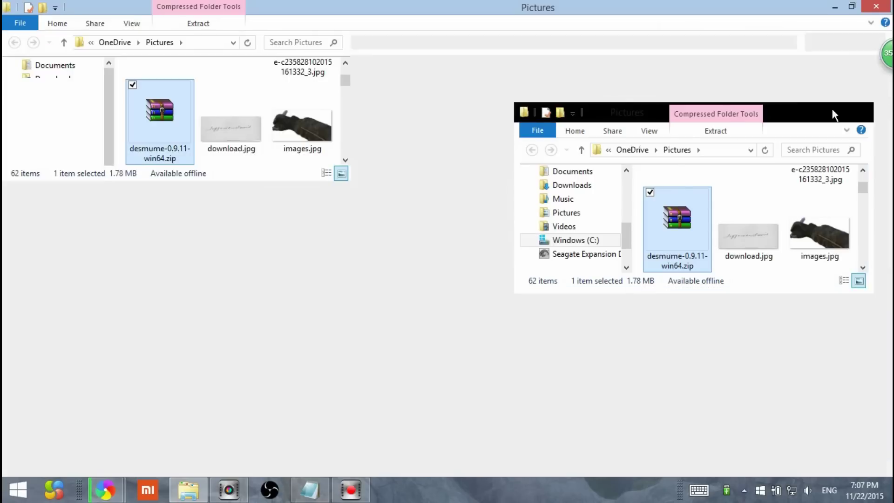
click(853, 6)
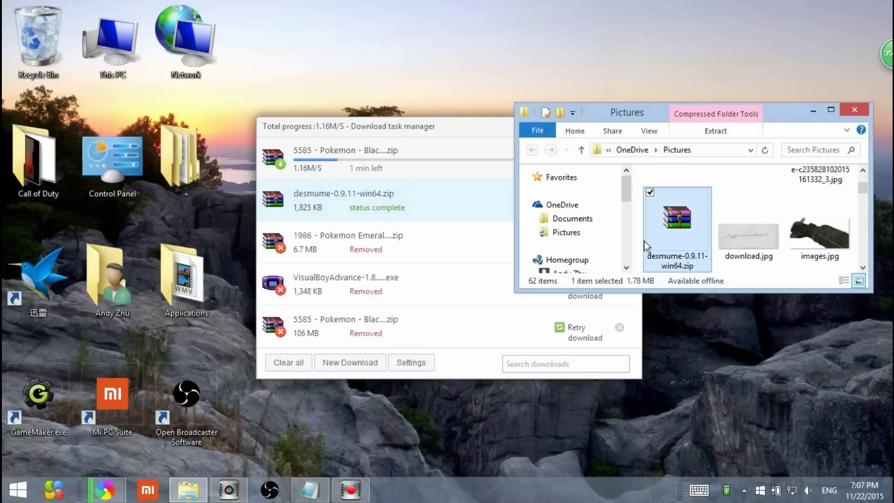
drag(663, 247, 409, 89)
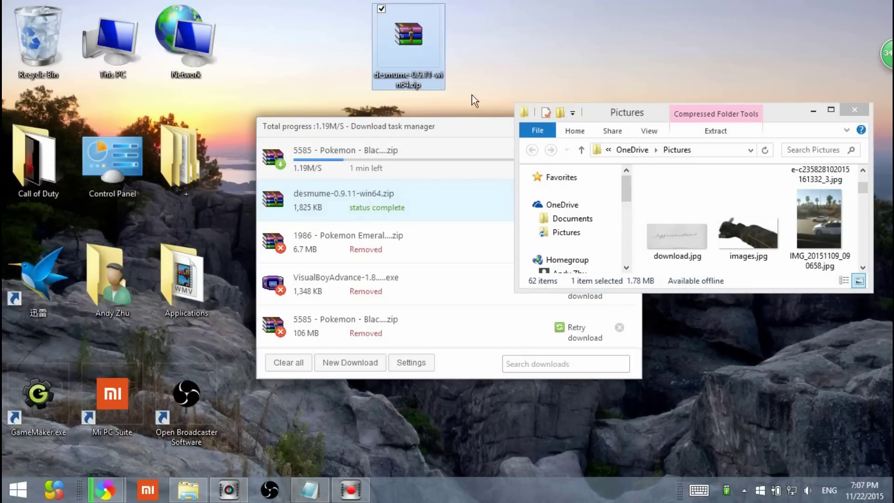
click(813, 110)
click(609, 133)
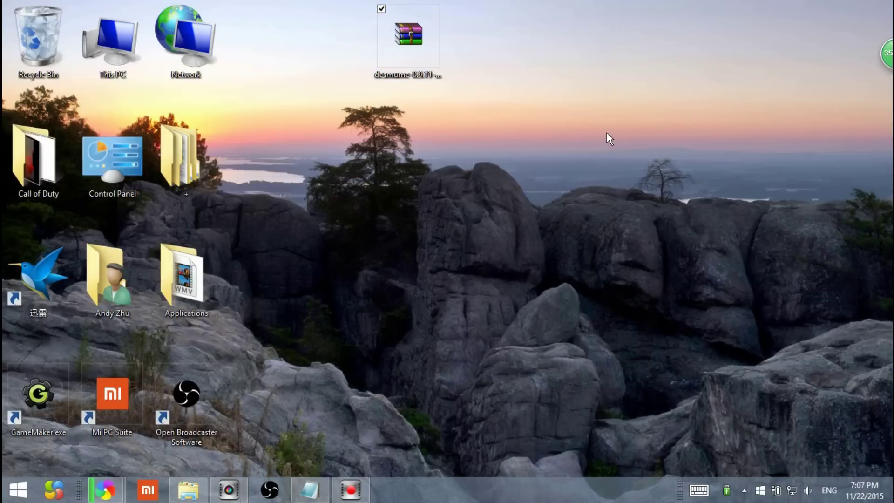
Extract desmume-0.9.11-win64.zip into a desktop folder of the same name and put the archive in the Recycle Bin
right_click(409, 66)
click(311, 118)
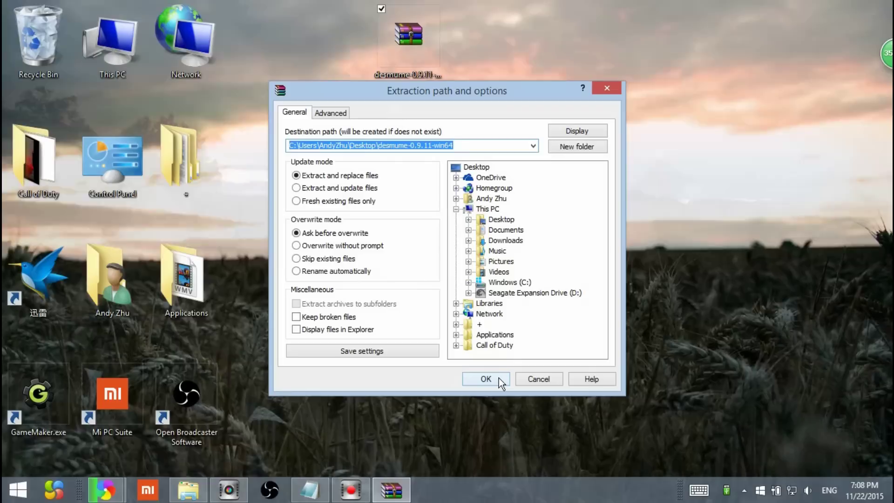
click(499, 378)
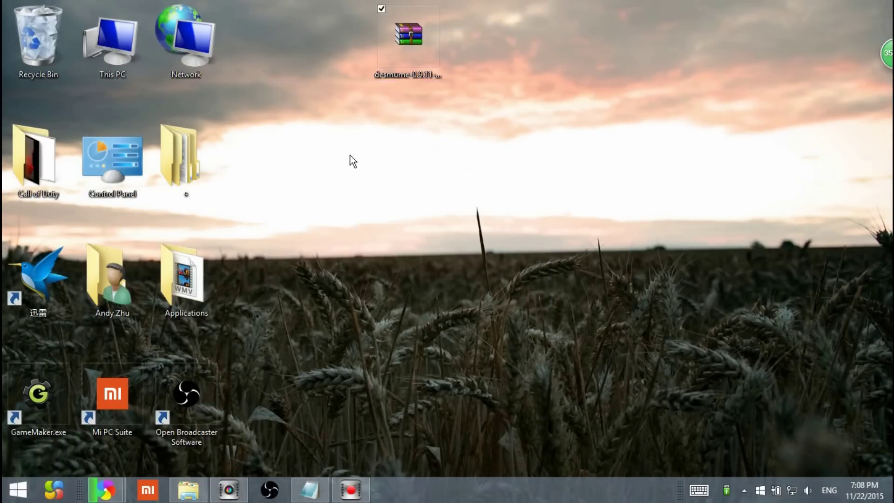
drag(408, 37, 43, 43)
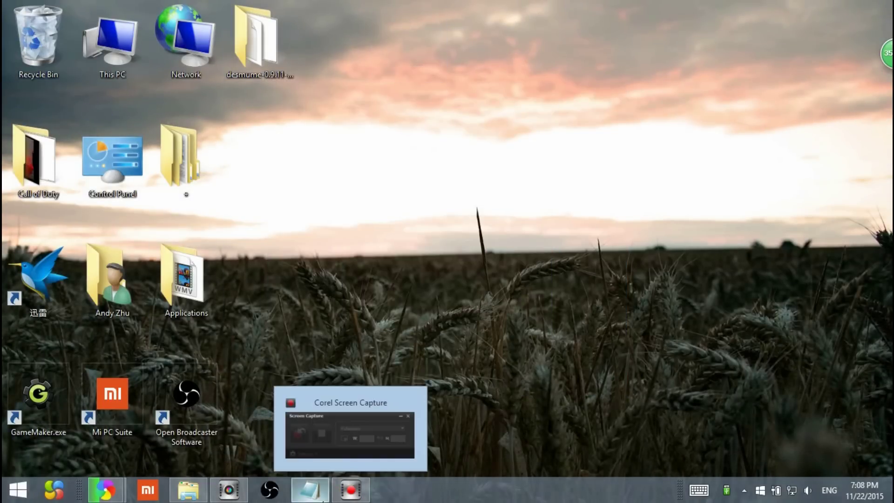
Remove the desmume, Pokemon Emerald, VisualBoyAdvance, old Pokemon Black and iTunes6464Setup.exe tasks from the download task manager, keeping the current Pokemon Black download
mouse_move(120, 492)
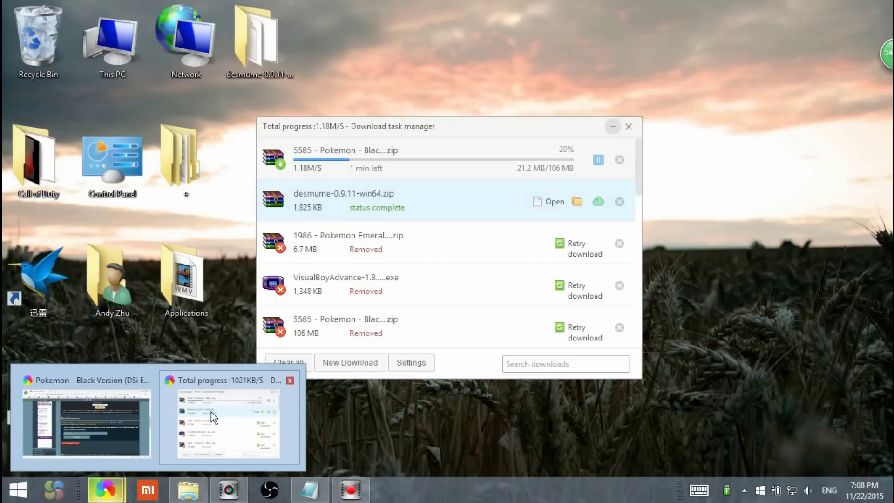
click(213, 413)
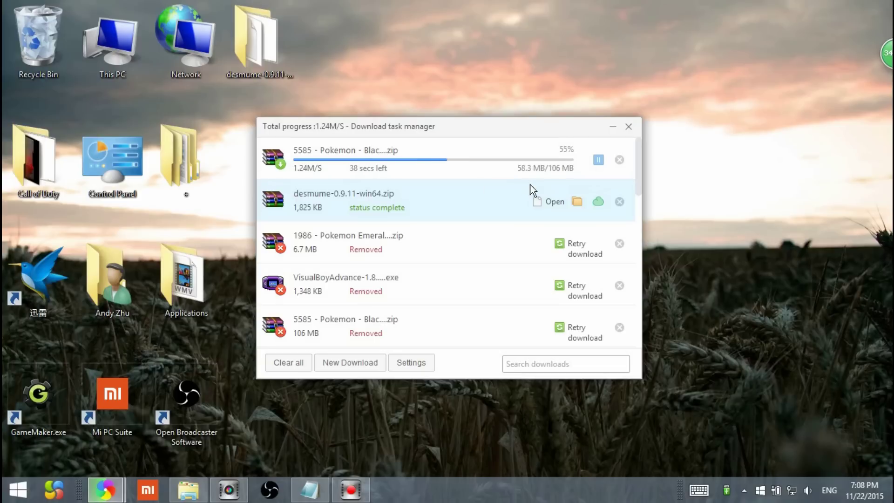
click(619, 201)
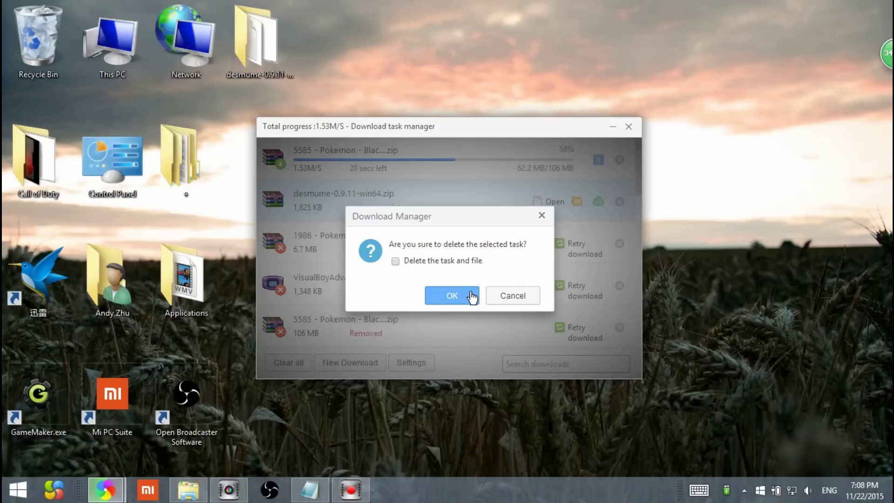
click(467, 296)
click(619, 201)
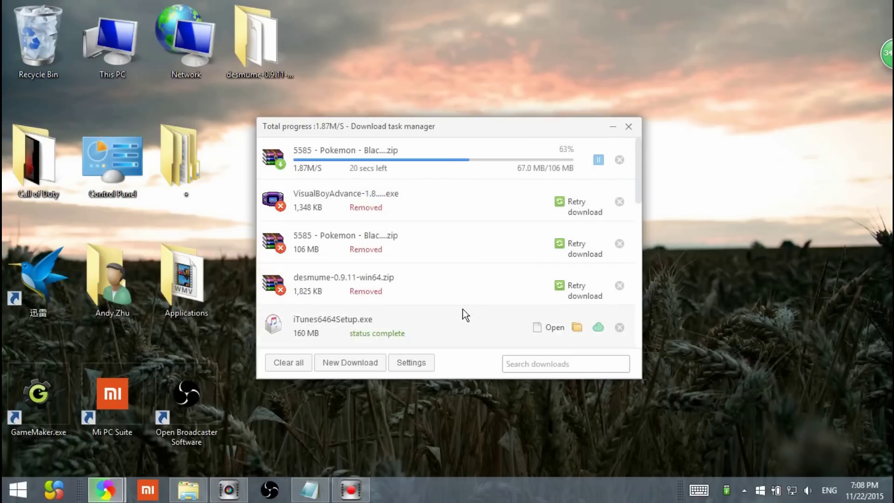
click(620, 202)
click(619, 201)
click(619, 202)
click(620, 201)
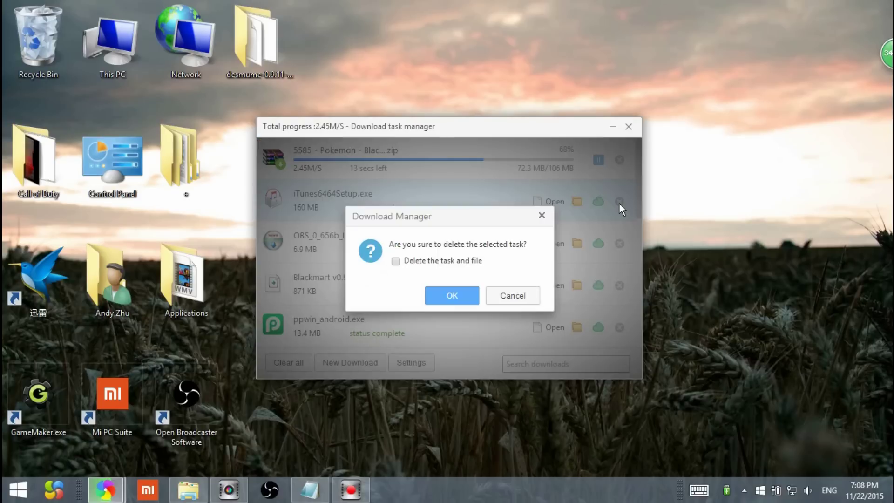
click(449, 298)
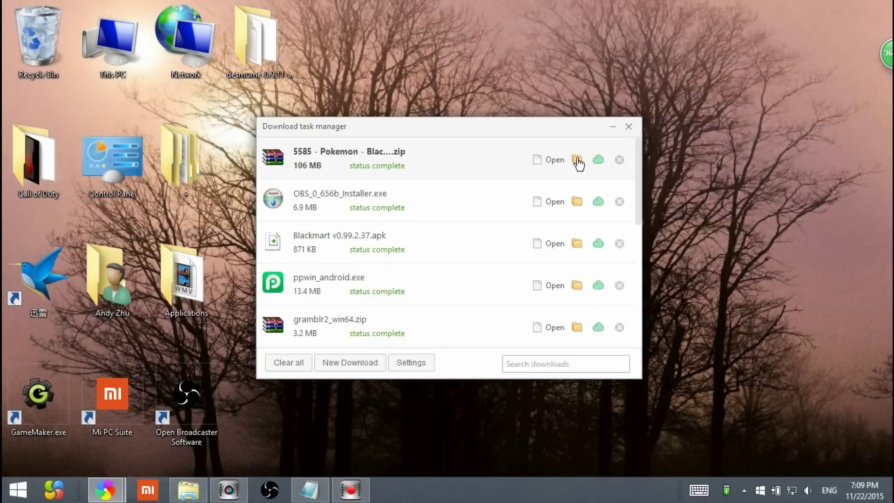
Move the downloaded Pokemon Black Version zip from Pictures to the desktop and close the folder and download manager windows
click(577, 162)
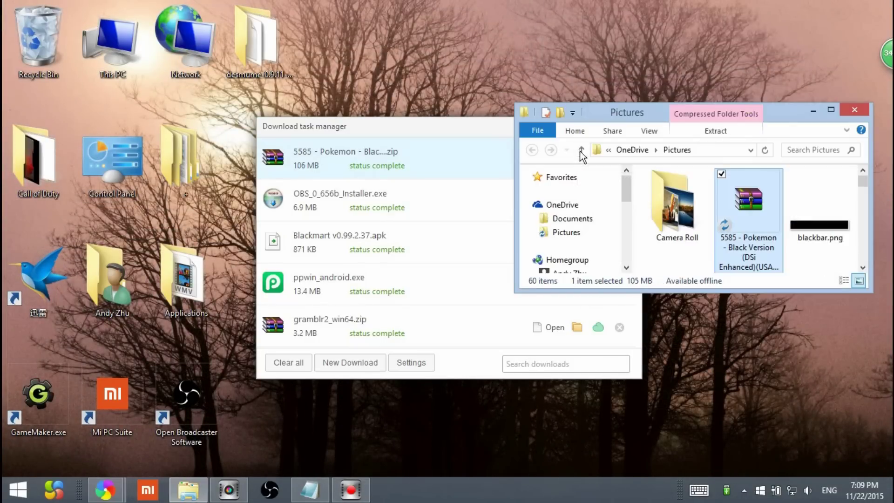
drag(745, 246, 400, 70)
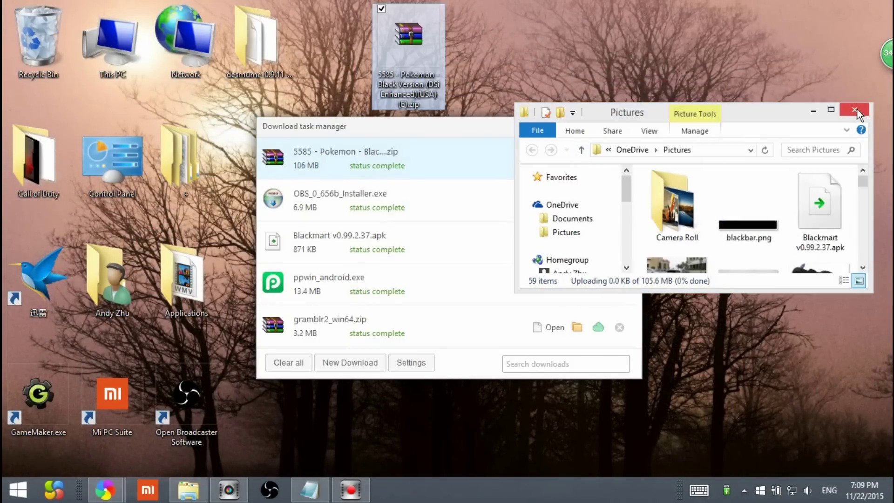
click(855, 109)
click(627, 126)
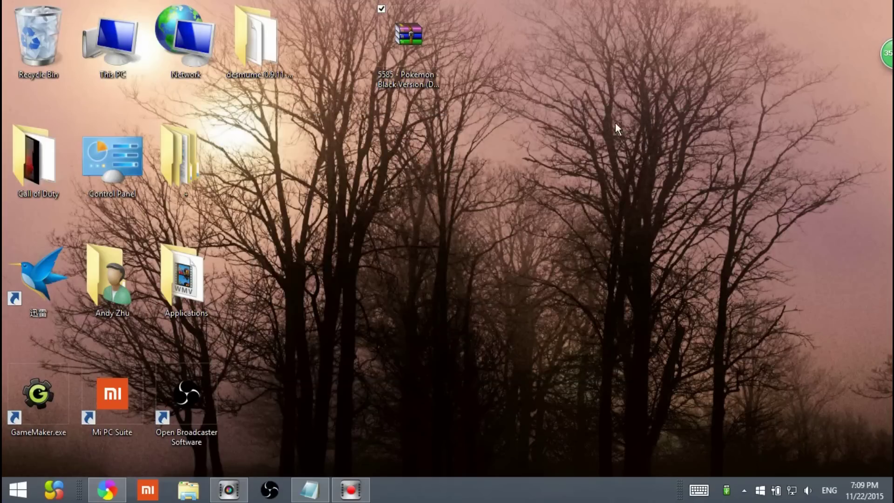
Extract the Pokemon Black Version zip into its own desktop folder and put the archive in the Recycle Bin
click(389, 55)
right_click(389, 55)
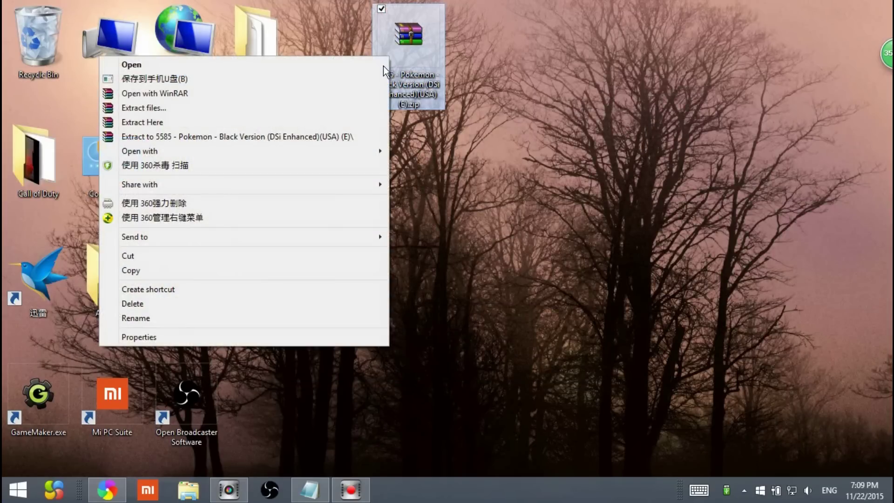
click(319, 107)
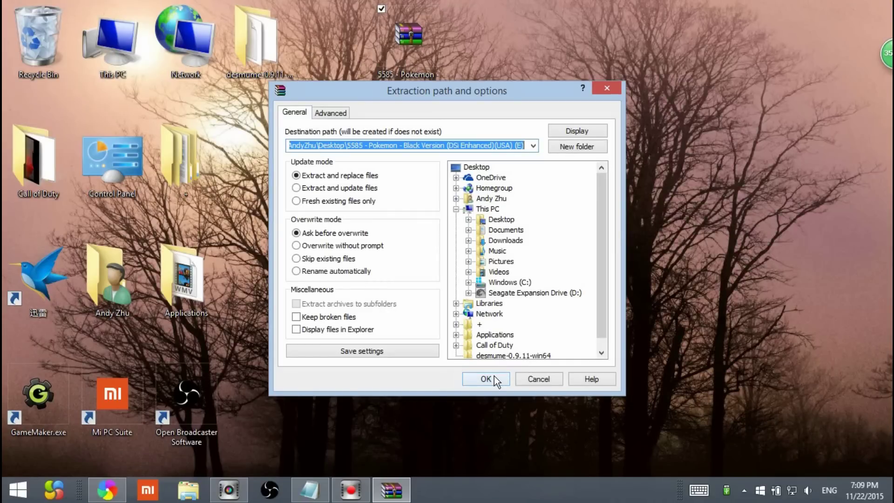
click(493, 376)
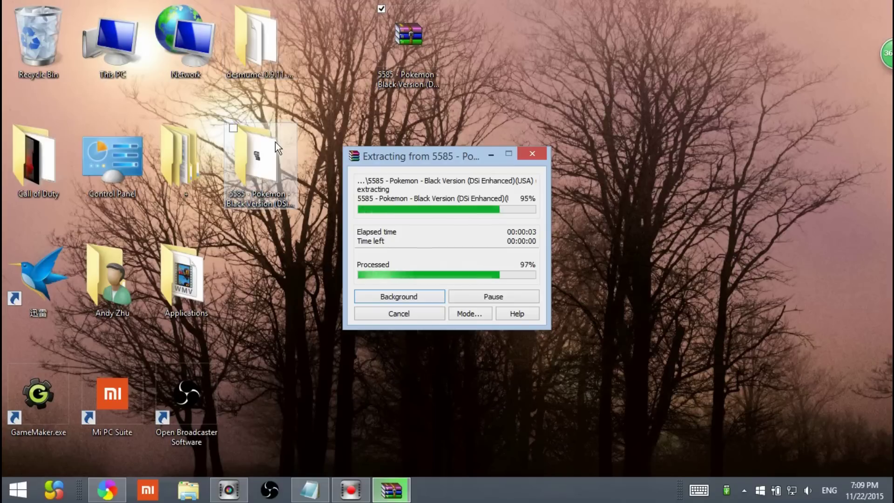
drag(443, 34, 46, 48)
Place the extracted desmume-0.9.11-win64 and Pokemon Black Version folders side by side, apart from the other desktop icons
drag(261, 42, 419, 50)
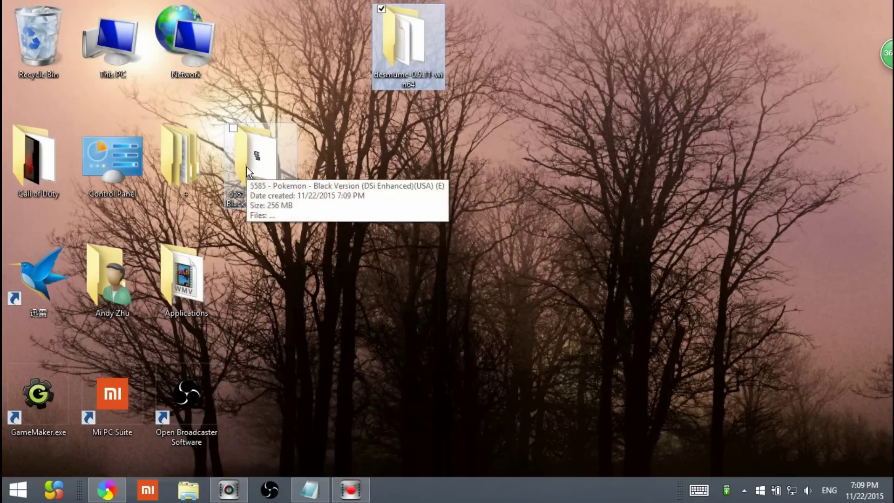
drag(247, 166, 463, 50)
click(459, 146)
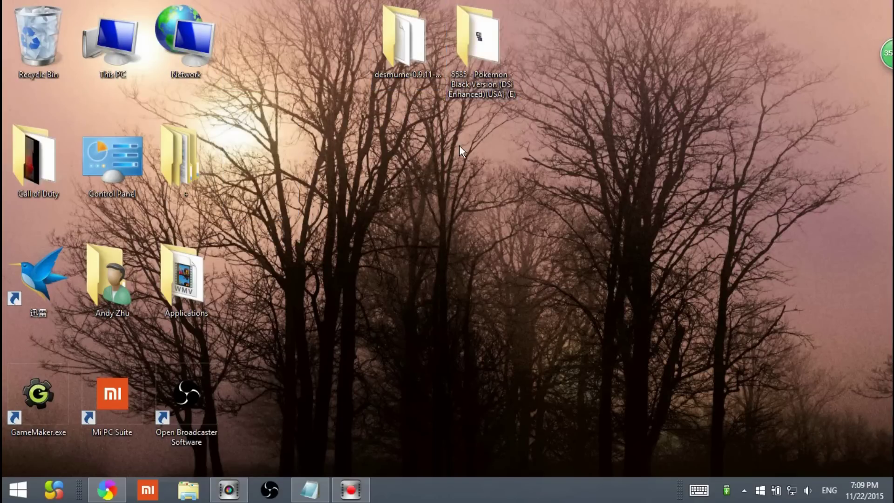
Rename the desmume-0.9.11-win64 folder as Pokemon Black
right_click(419, 50)
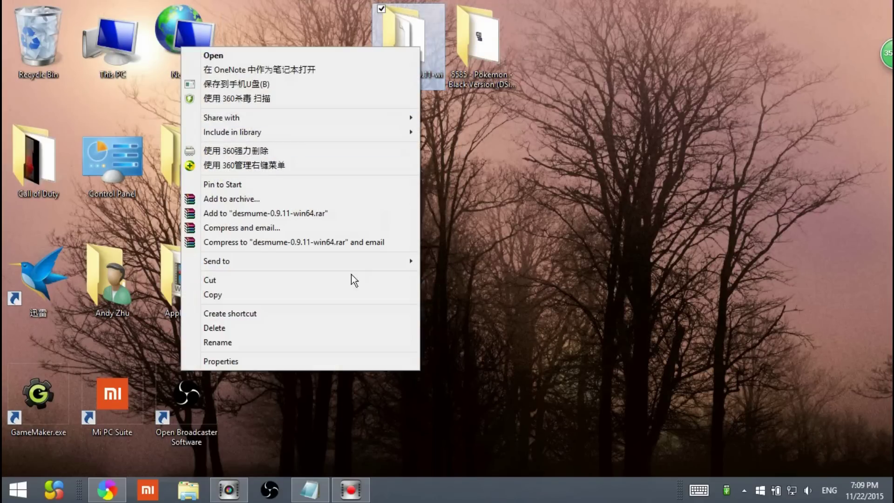
click(315, 342)
text(P)
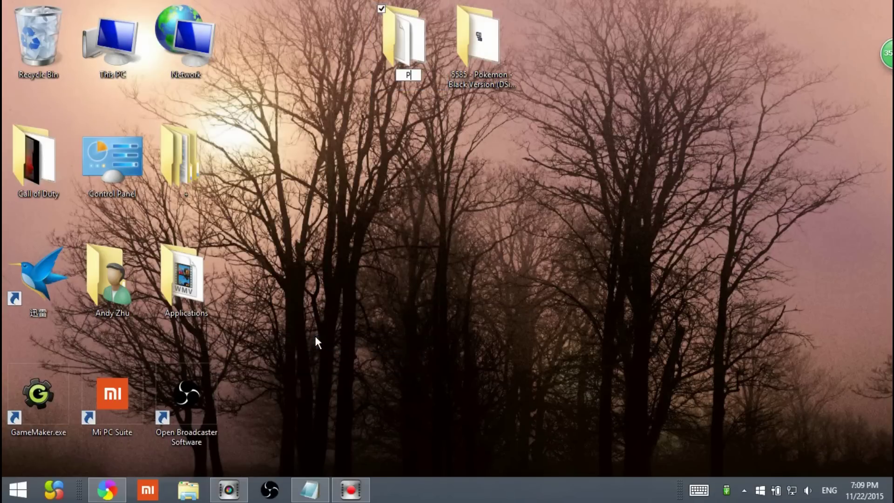
text(okemon B)
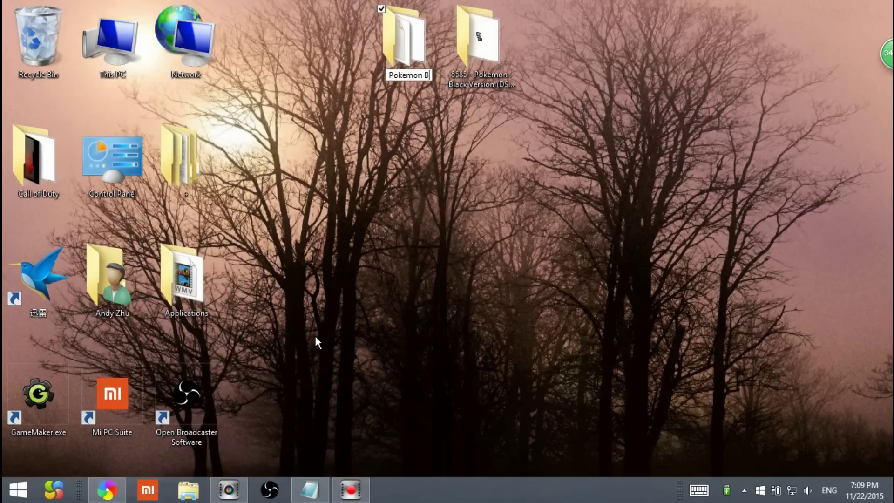
text(lack)
key(Return)
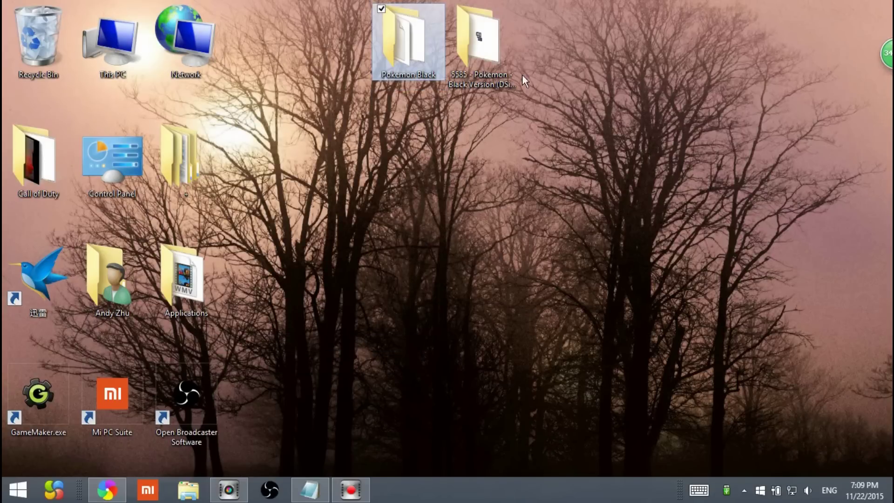
Move the ROM file from the extracted 5585 - Pokemon - Black Version folder into the Pokemon Black folder and close the window
double_click(490, 29)
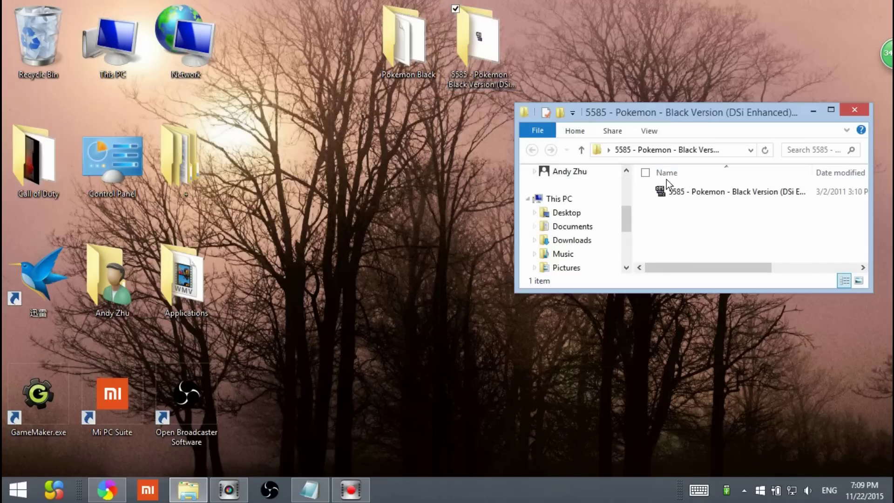
click(686, 194)
drag(686, 194, 391, 55)
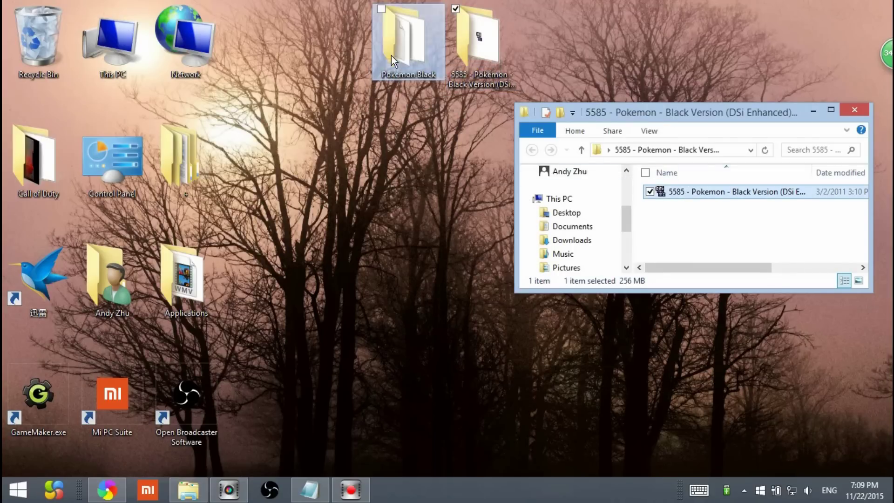
click(854, 110)
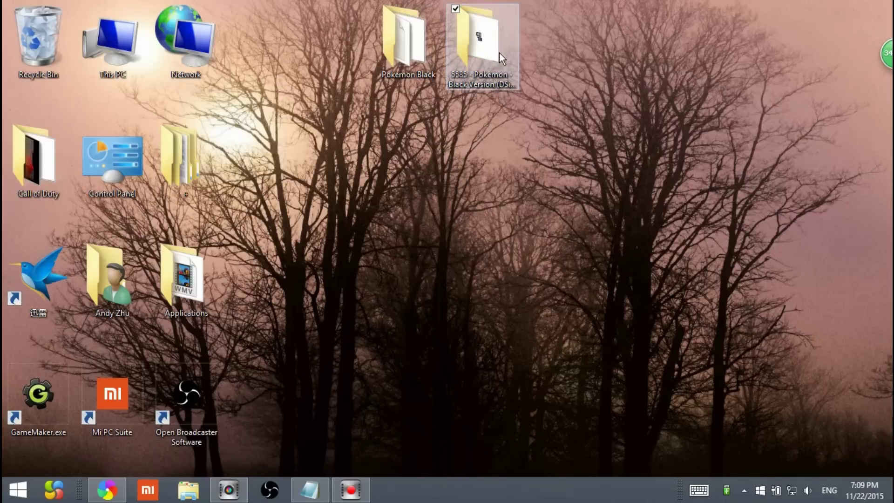
Put the emptied 5585 - Pokemon - Black Version folder in the Recycle Bin and open the Pokemon Black folder in a maximized window
click(499, 52)
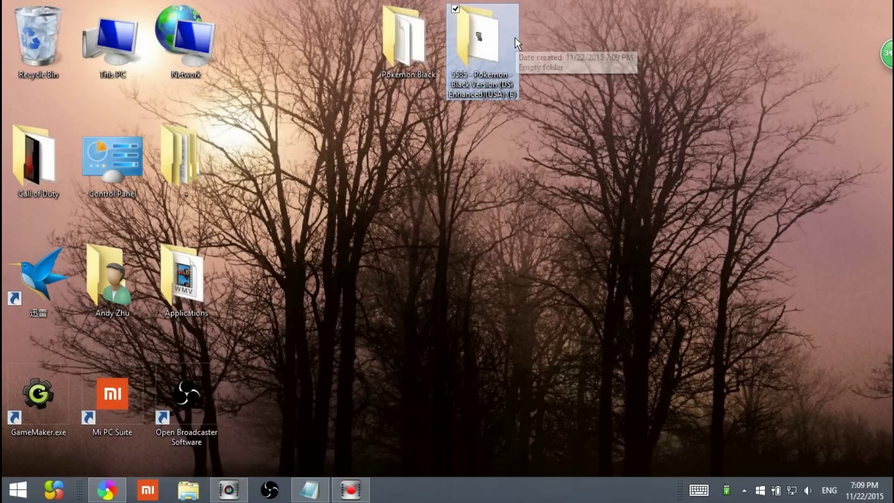
drag(515, 38, 53, 46)
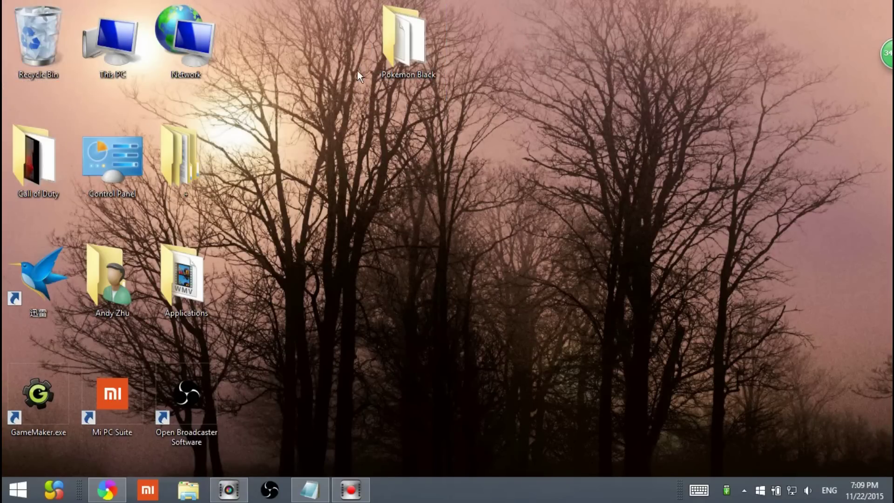
double_click(391, 60)
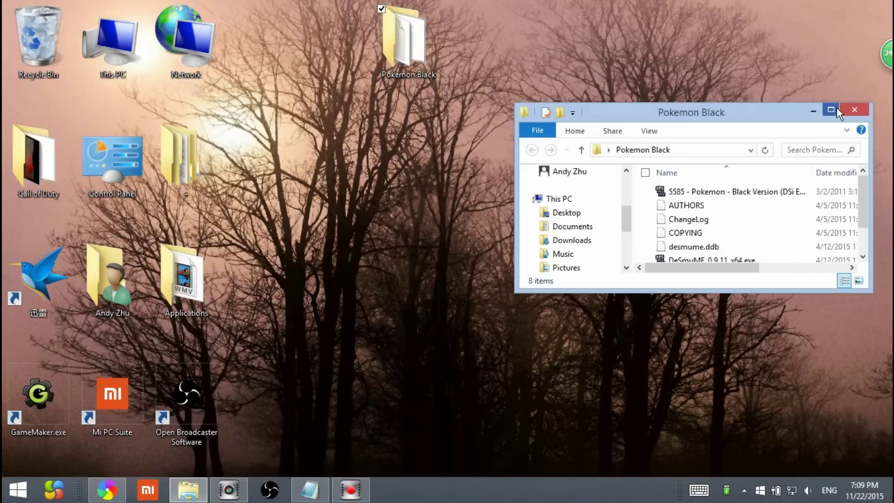
click(832, 109)
Try to launch the 5585 - Pokemon - Black Version ROM by opening it with DeSmuME_0.9.11_x64.exe, and close the emulator
click(270, 87)
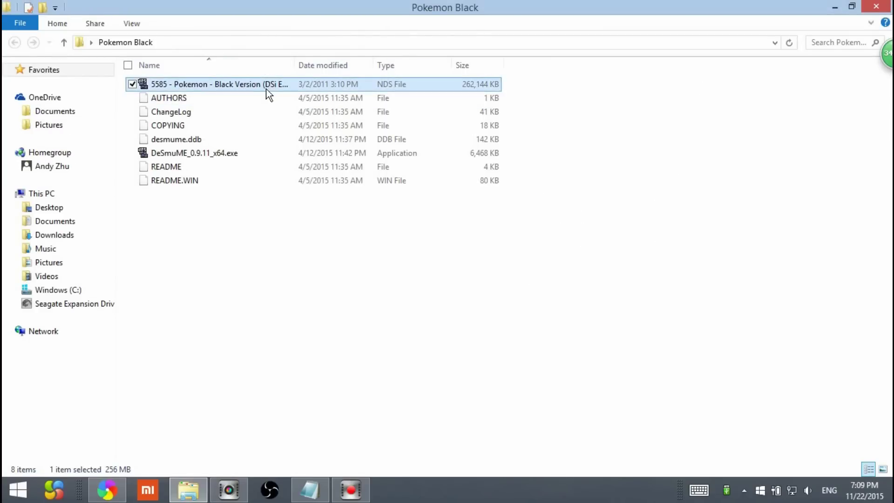
click(188, 152)
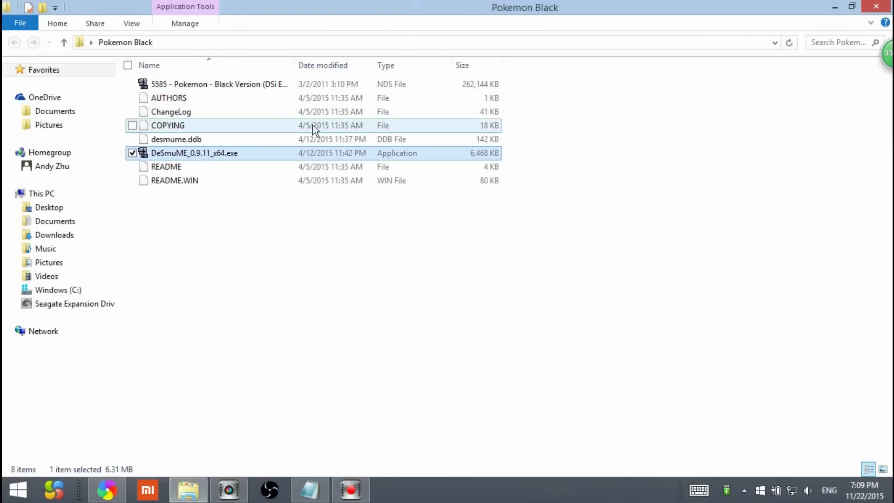
right_click(172, 84)
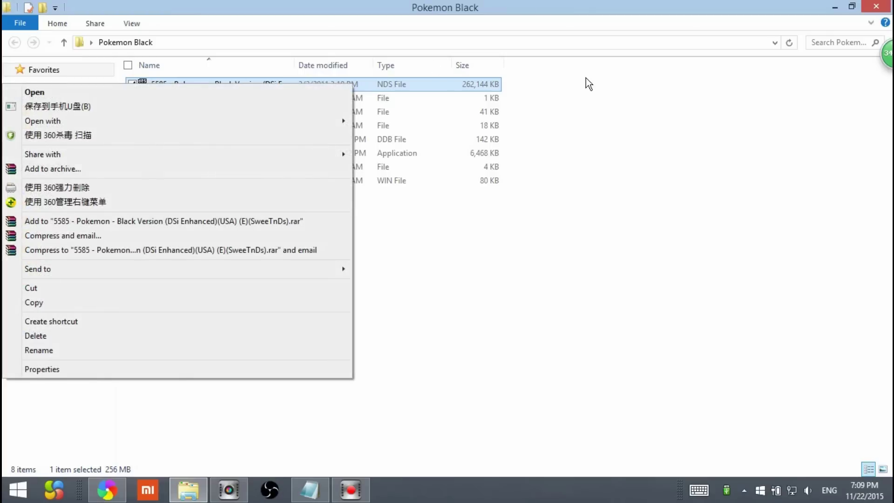
click(588, 84)
drag(236, 88, 220, 152)
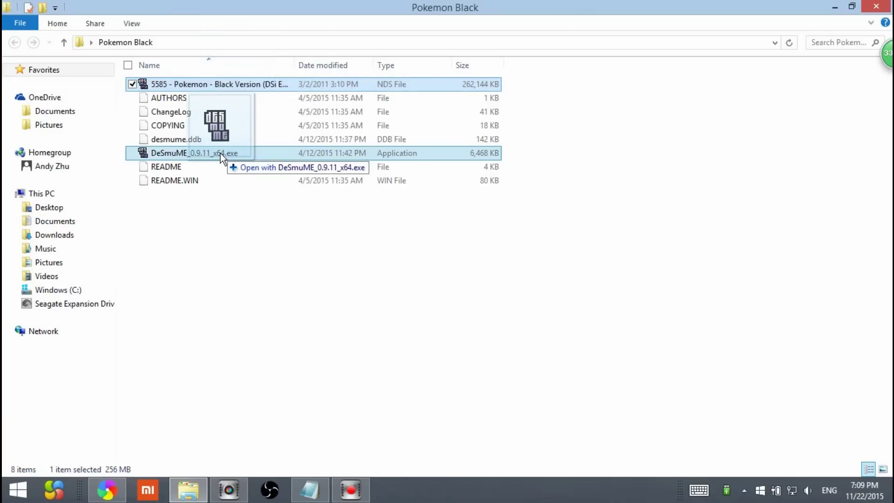
drag(219, 153, 219, 152)
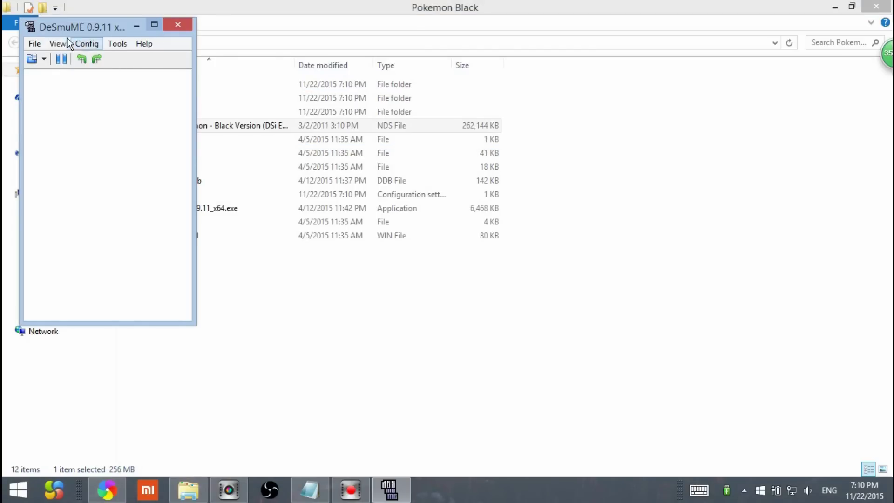
click(177, 25)
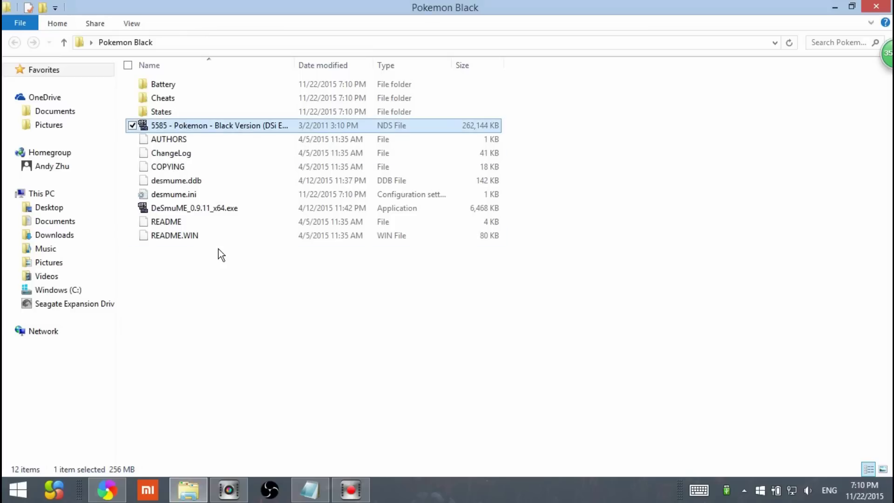
Start DeSmuME_0.9.11_x64.exe and load the 5585 - Pokemon - Black Version ROM from the Pokemon Black folder on the desktop
double_click(209, 212)
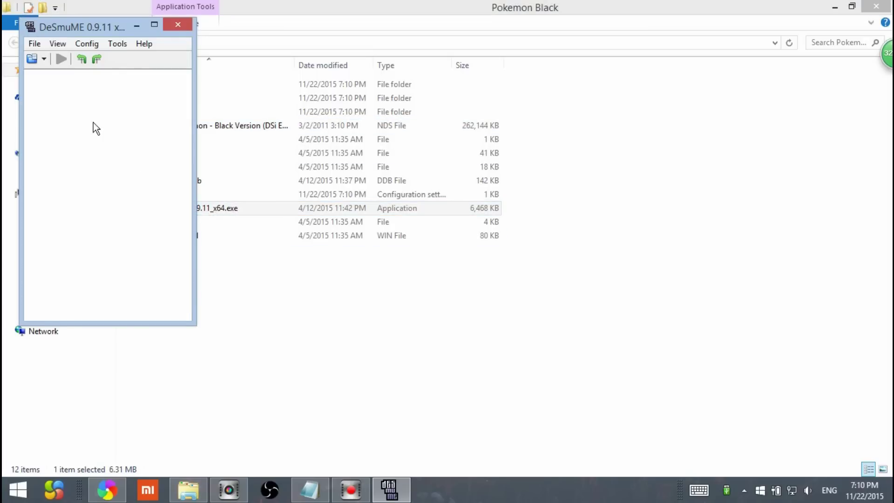
click(34, 44)
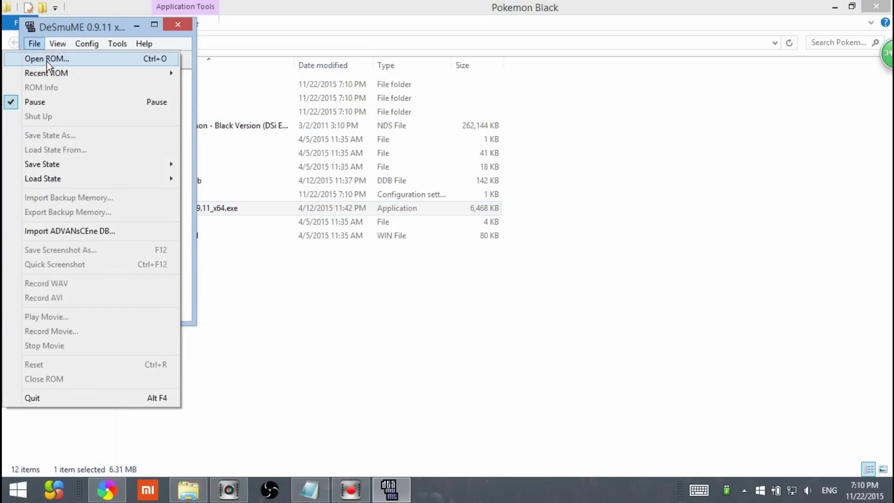
click(46, 60)
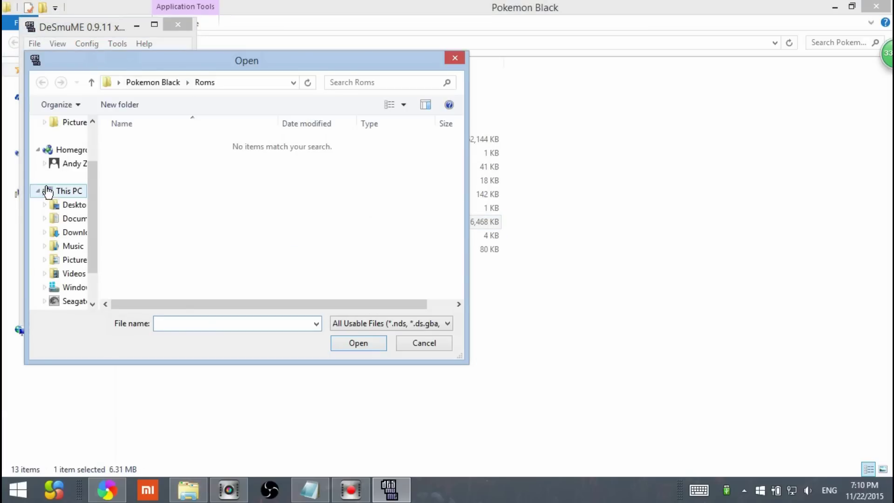
click(58, 204)
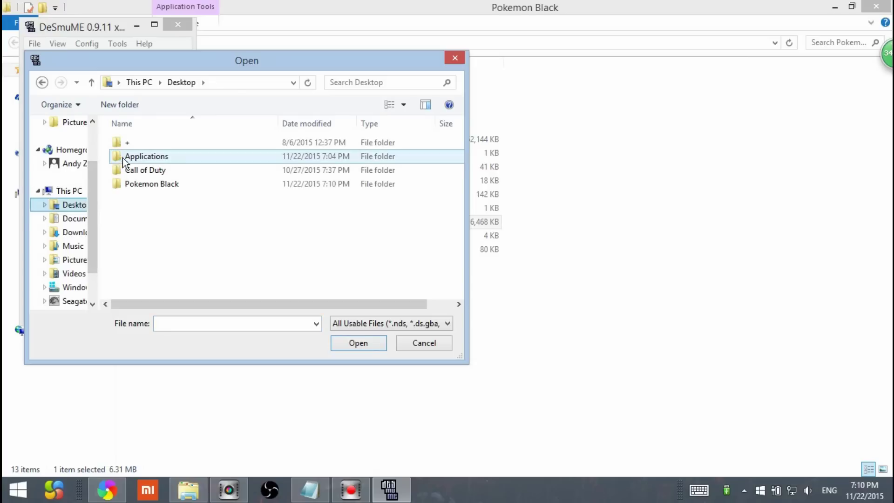
double_click(144, 183)
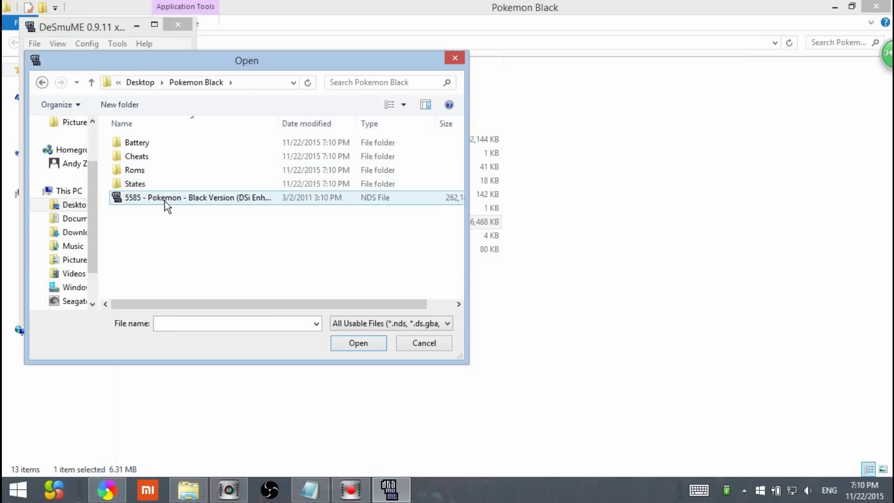
double_click(166, 197)
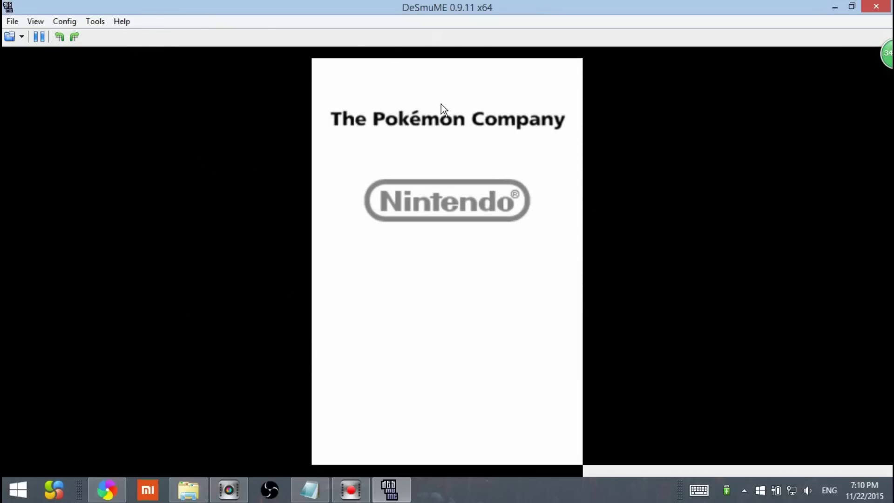
Set the emulator's LCDs layout to Horizontal so both game screens sit side by side
click(35, 20)
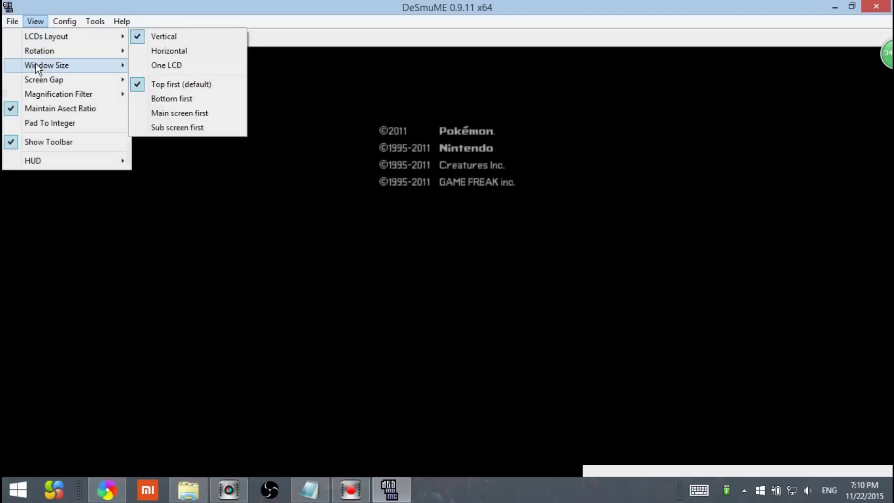
mouse_move(40, 79)
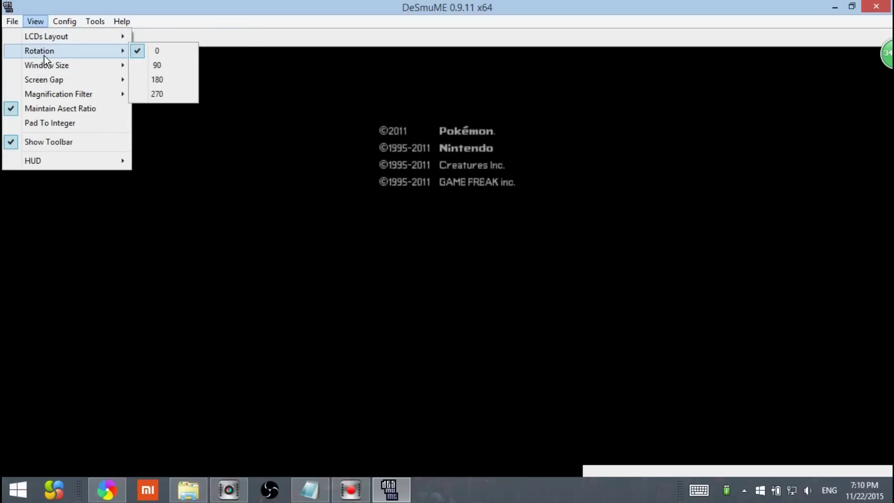
mouse_move(118, 44)
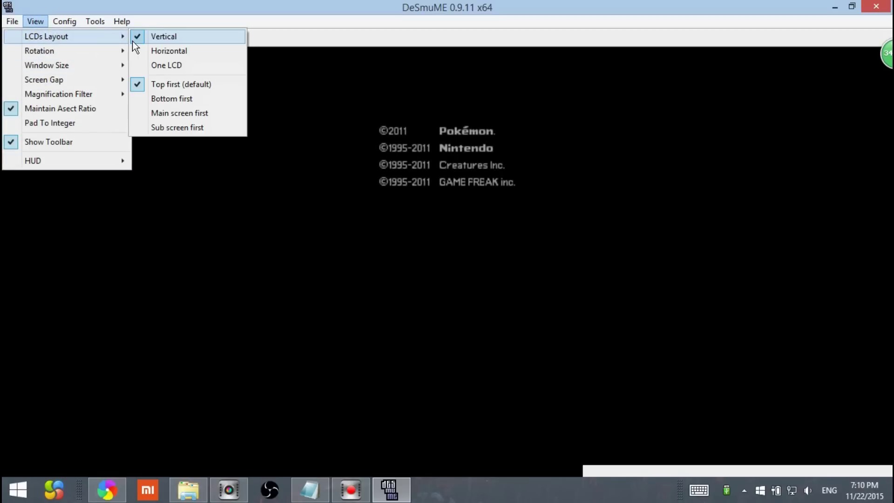
click(142, 55)
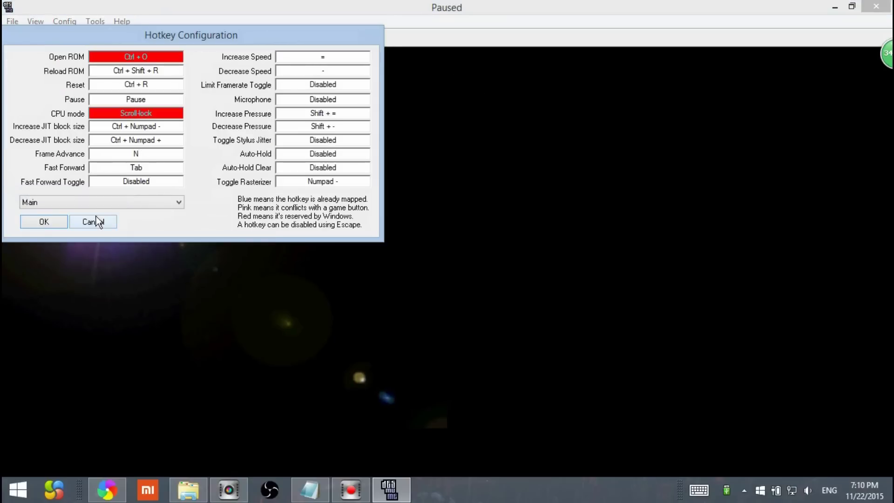
Leave the hotkey configuration without changes and open the game control configuration
click(97, 221)
click(63, 24)
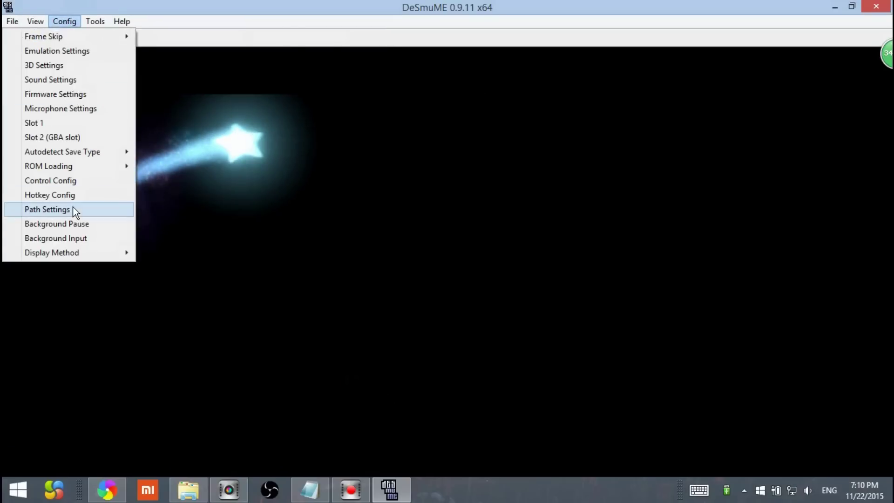
click(72, 180)
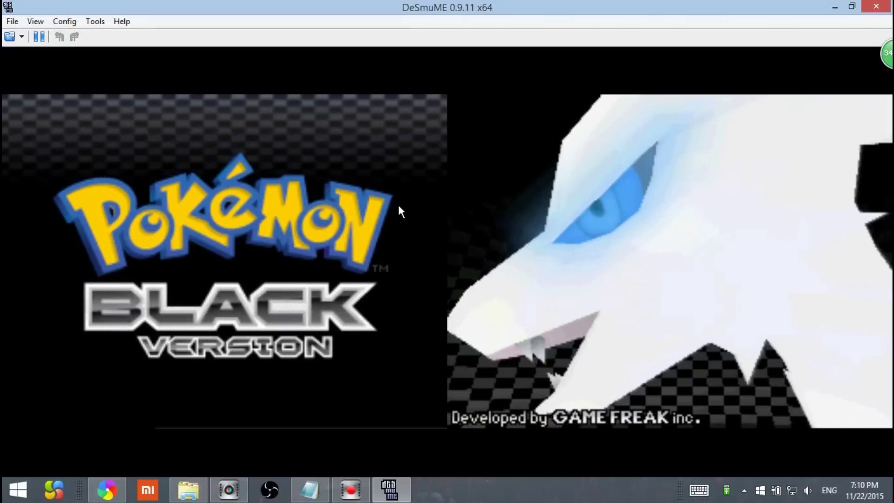
Save the current game state to slot 1
click(13, 22)
mouse_move(88, 142)
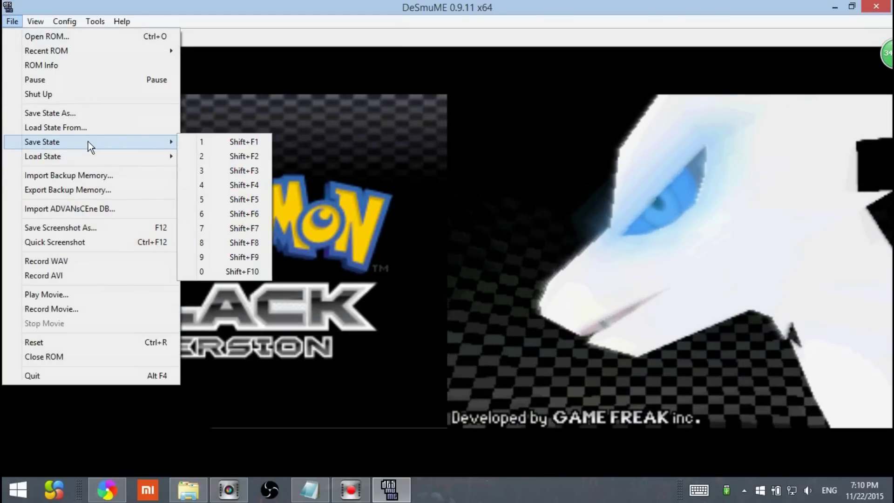
click(202, 147)
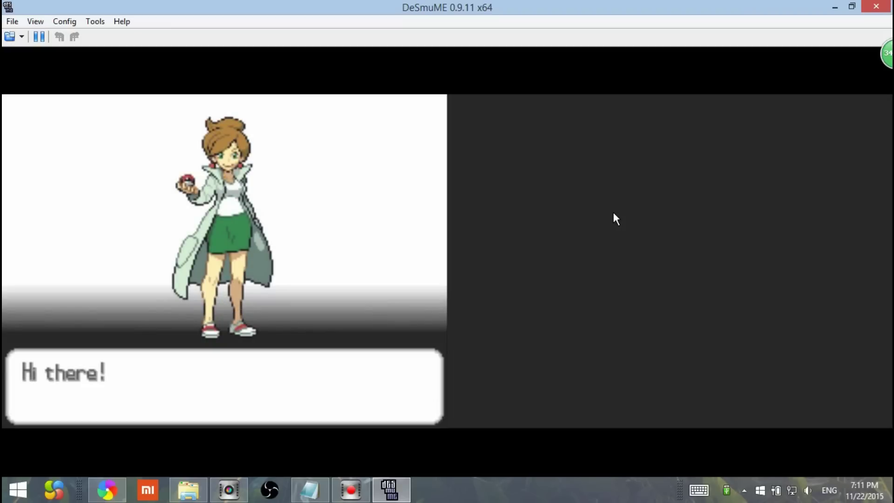
Advance through Professor Juniper's opening dialogue in the game and close the emulator
key(x)
key(x)
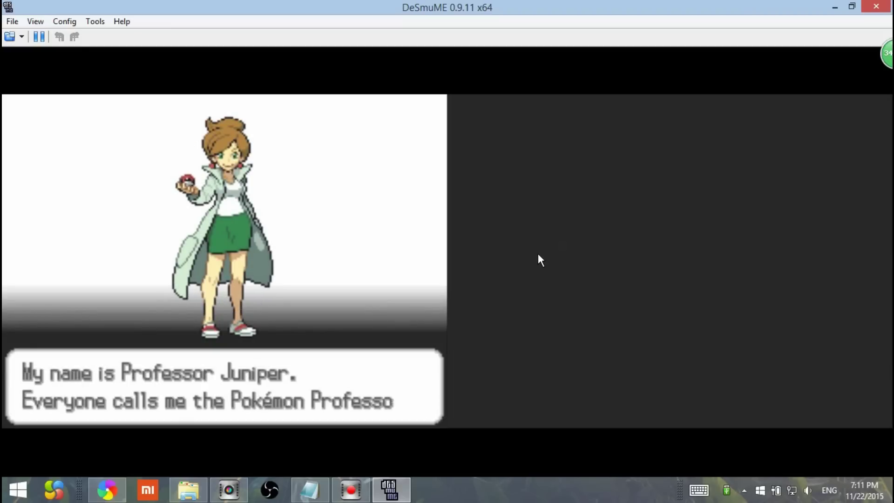
key(x)
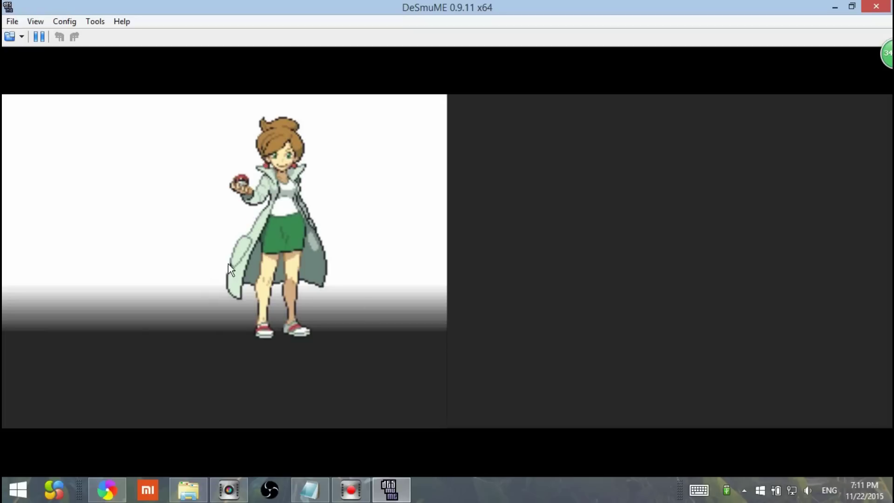
click(887, 11)
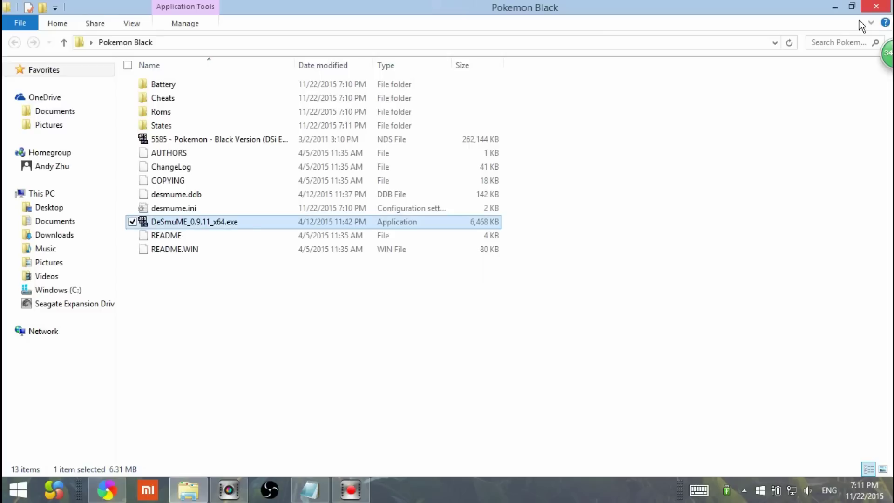
Reopen the Pokemon Black folder from the desktop, close it, and move the folder to an open area of the desktop
click(693, 147)
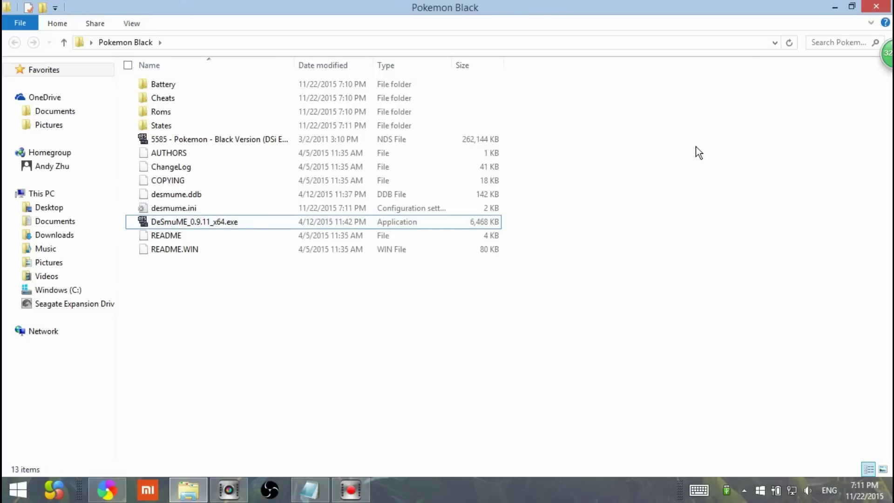
click(889, 12)
double_click(411, 60)
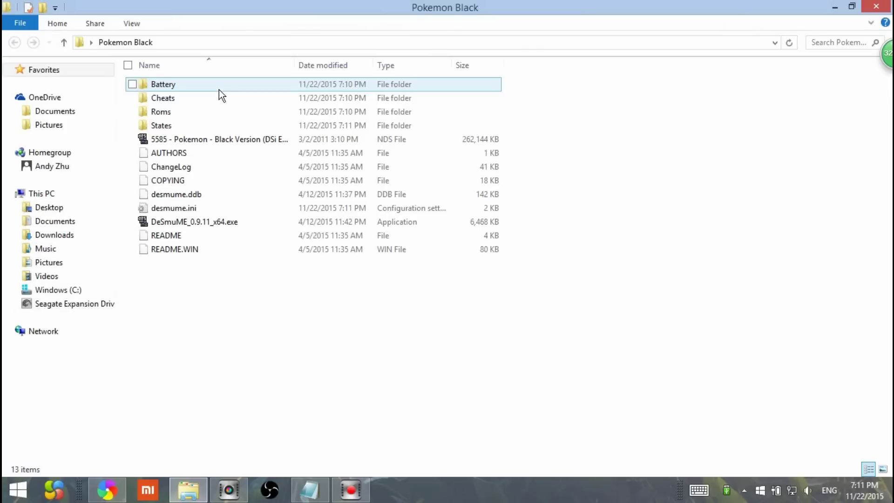
click(876, 6)
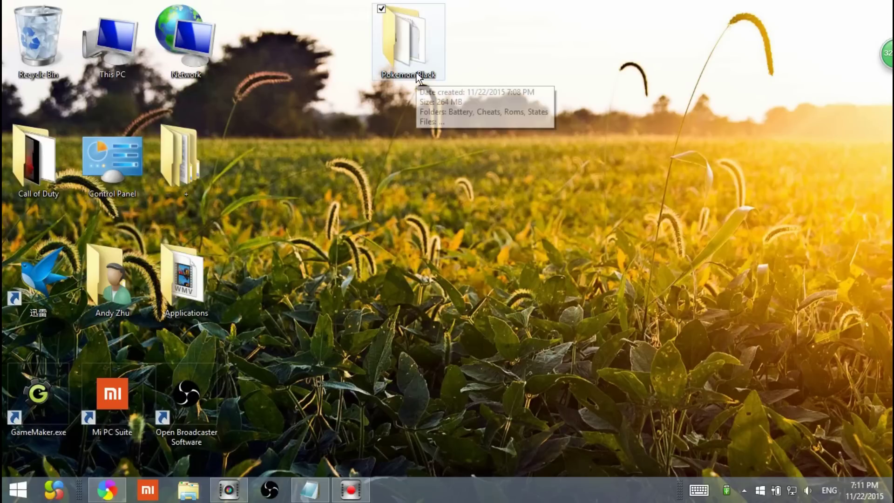
drag(416, 73, 474, 164)
click(547, 195)
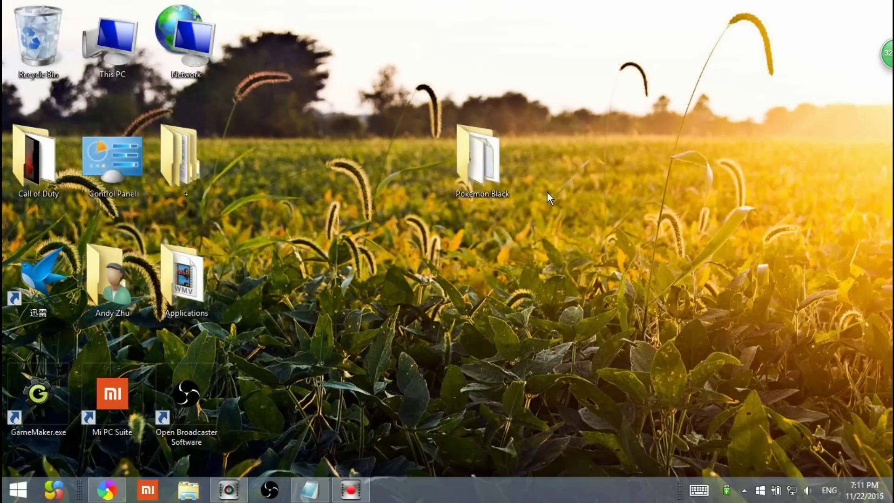
Review and close the untitled Notepad notes without saving, and move the Pokemon Black folder nearer to the other desktop icons
click(309, 490)
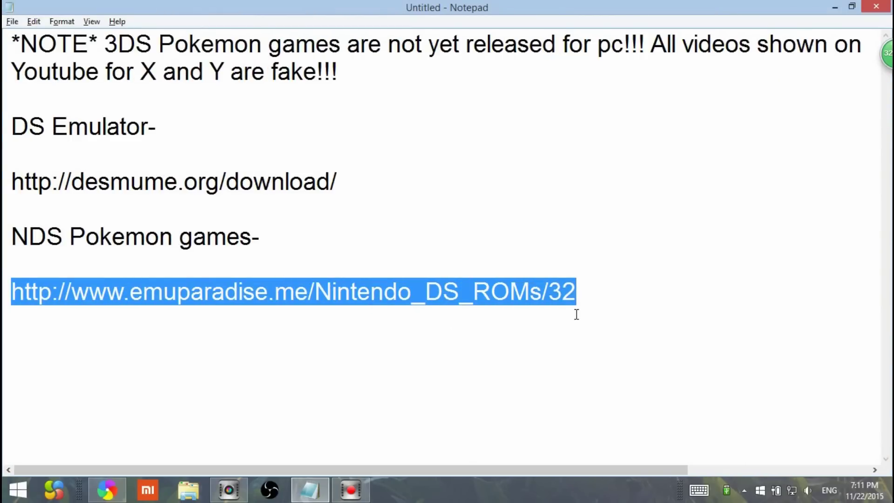
drag(576, 313, 4, 28)
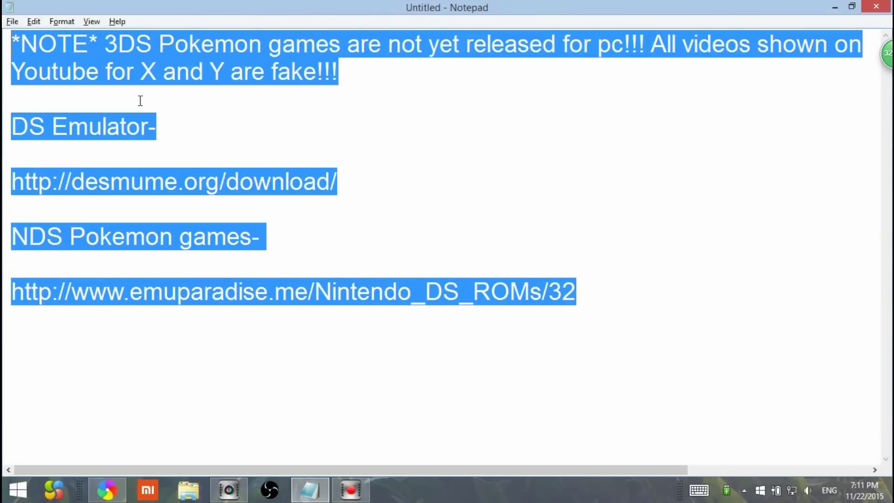
click(750, 310)
click(876, 7)
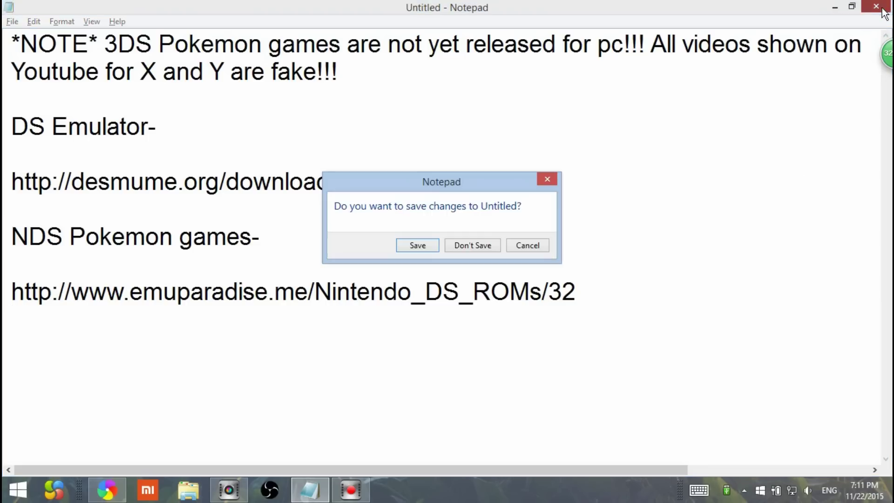
click(472, 245)
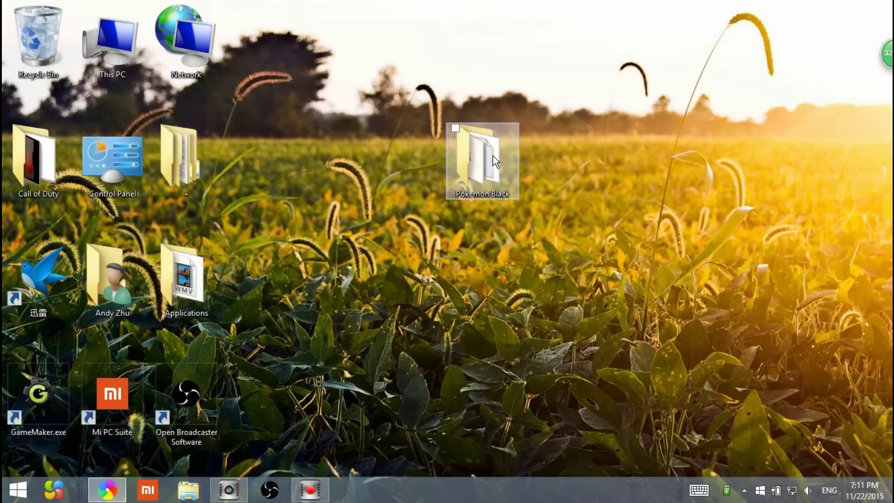
drag(492, 155, 389, 158)
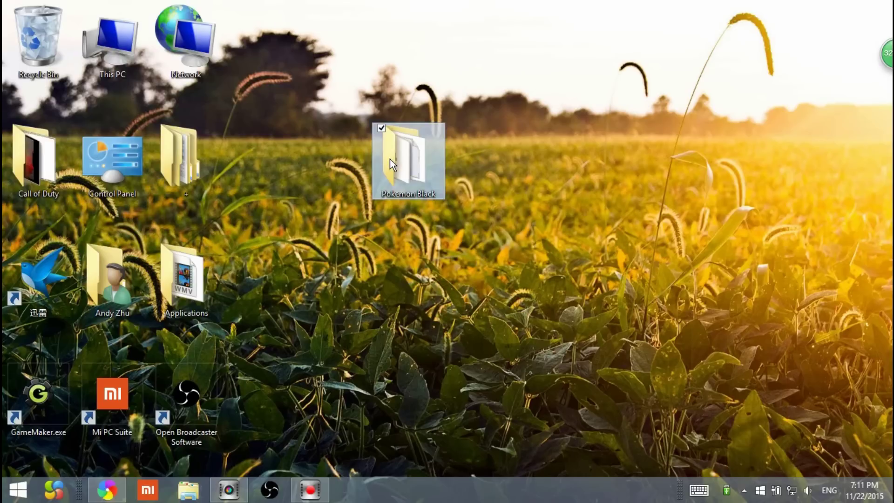